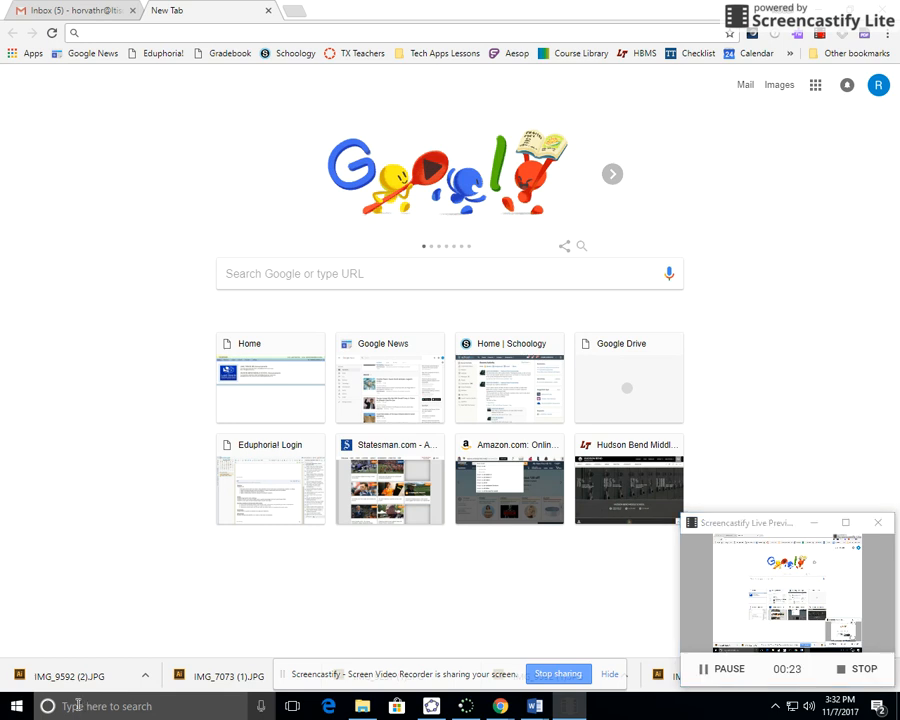
Find and launch Adobe Premiere Pro CS6
{"action": "left_click", "coordinate": [79, 706]}
{"action": "type", "text": "pre"}
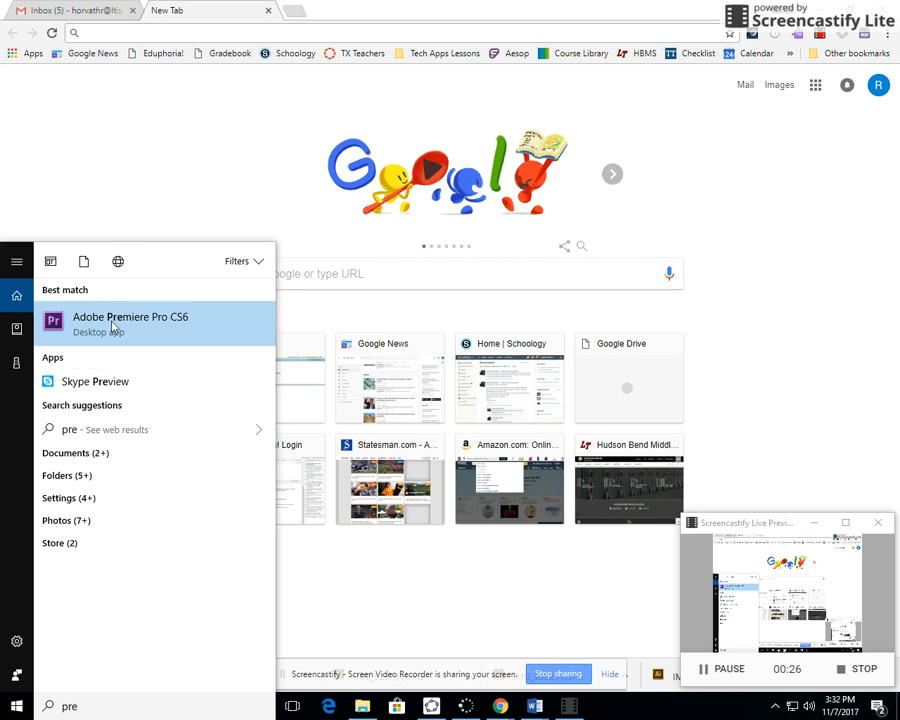
{"action": "left_click", "coordinate": [111, 320]}
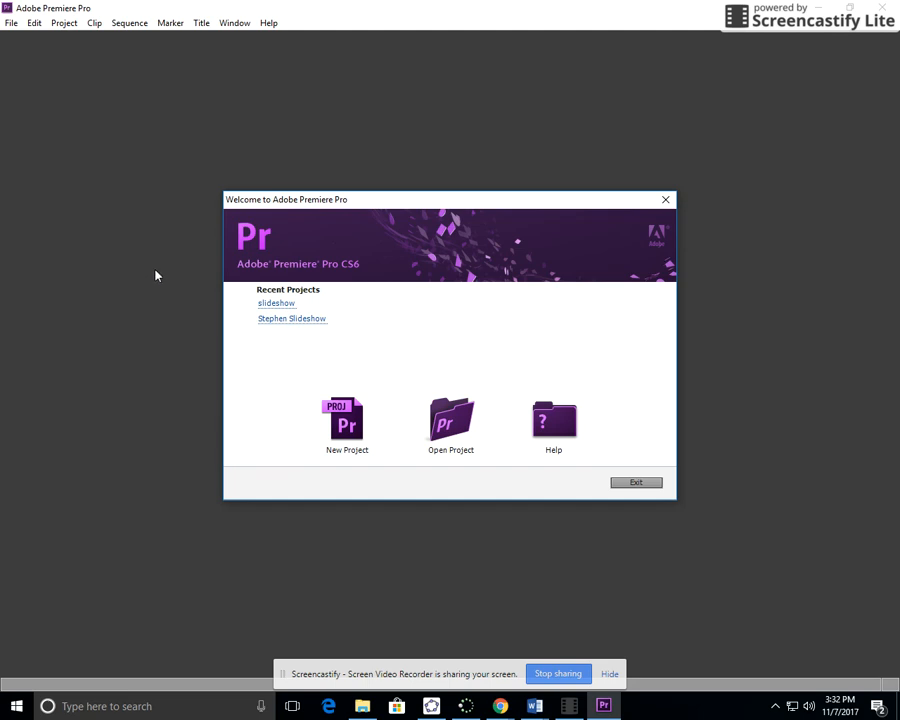
Create a new project named slideshow on the S: network drive, replacing any existing file with that name
{"action": "left_click", "coordinate": [346, 426]}
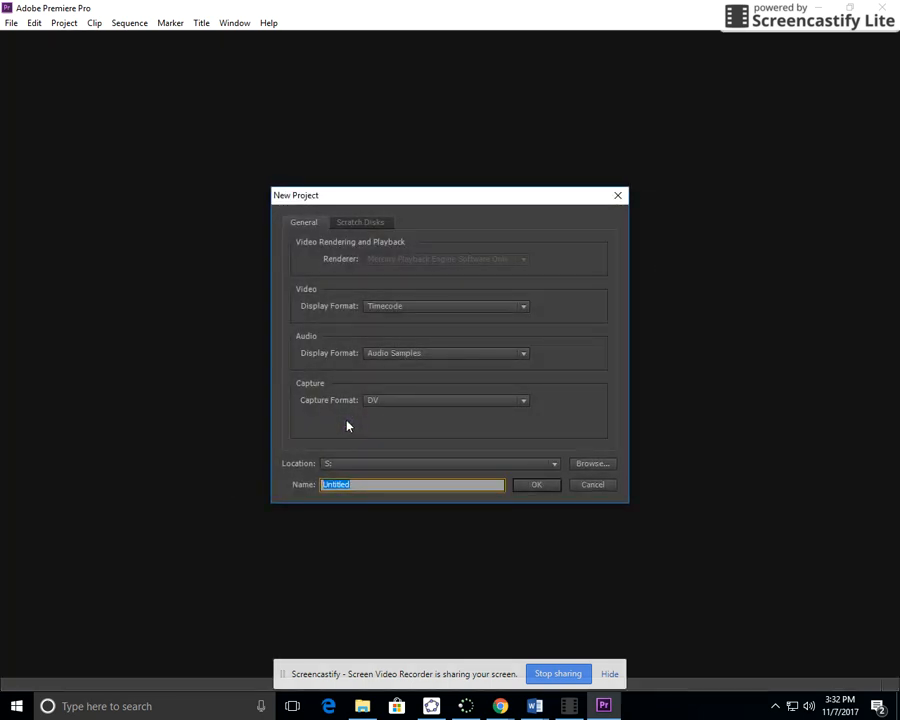
{"action": "left_click", "coordinate": [581, 465]}
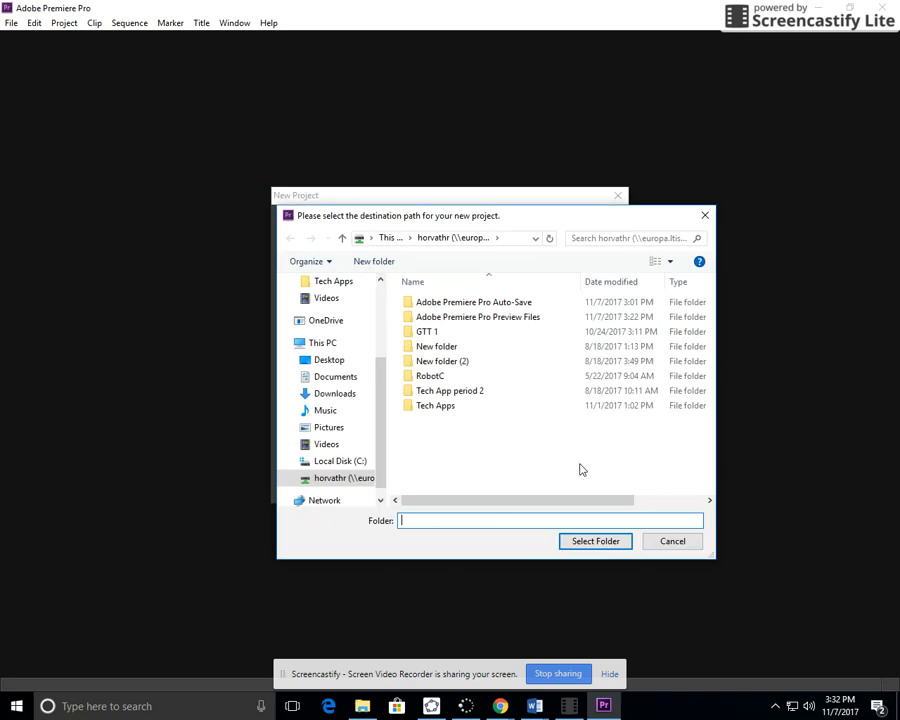
{"action": "left_click", "coordinate": [328, 485]}
{"action": "left_click", "coordinate": [588, 541]}
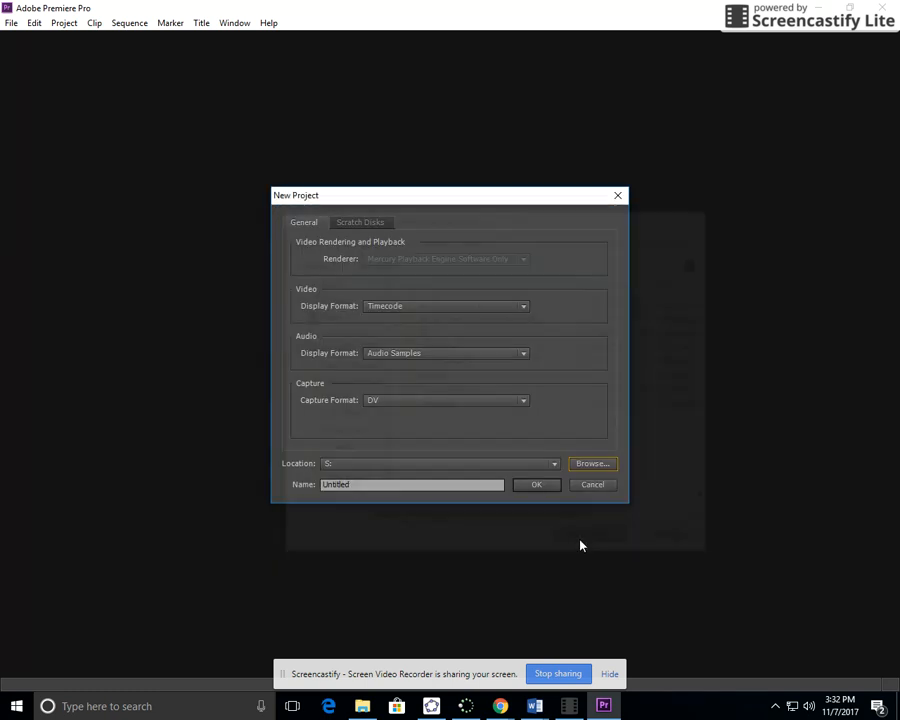
{"action": "left_click_drag", "start_coordinate": [380, 485], "coordinate": [255, 484]}
{"action": "type", "text": "slideshi"}
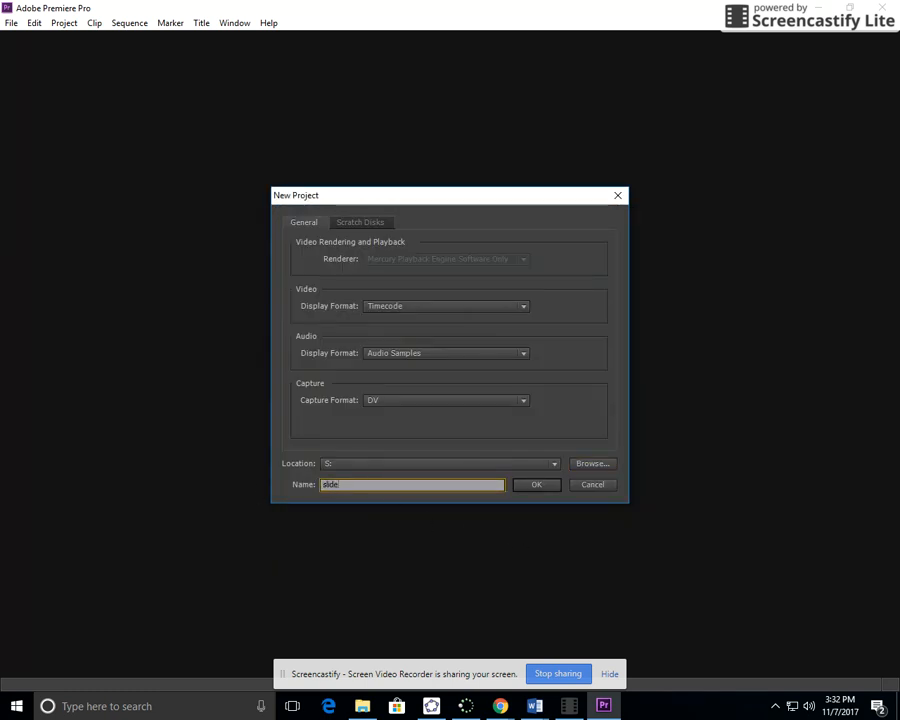
{"action": "left_click", "coordinate": [536, 484]}
{"action": "left_click", "coordinate": [478, 366]}
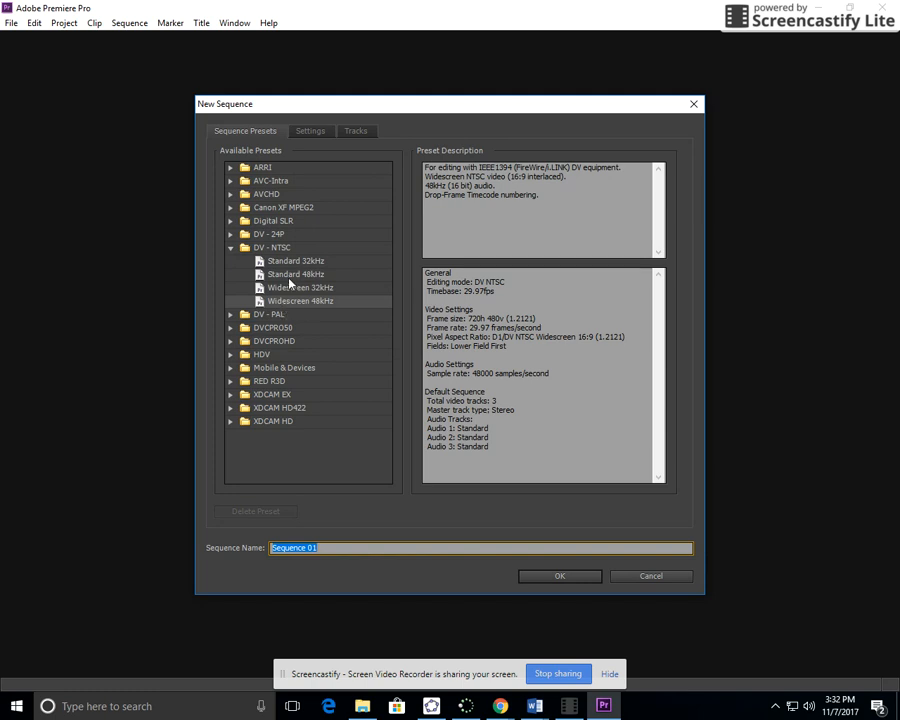
Create Sequence 01 with the DV - NTSC Widescreen 48kHz preset
{"action": "left_click", "coordinate": [290, 302]}
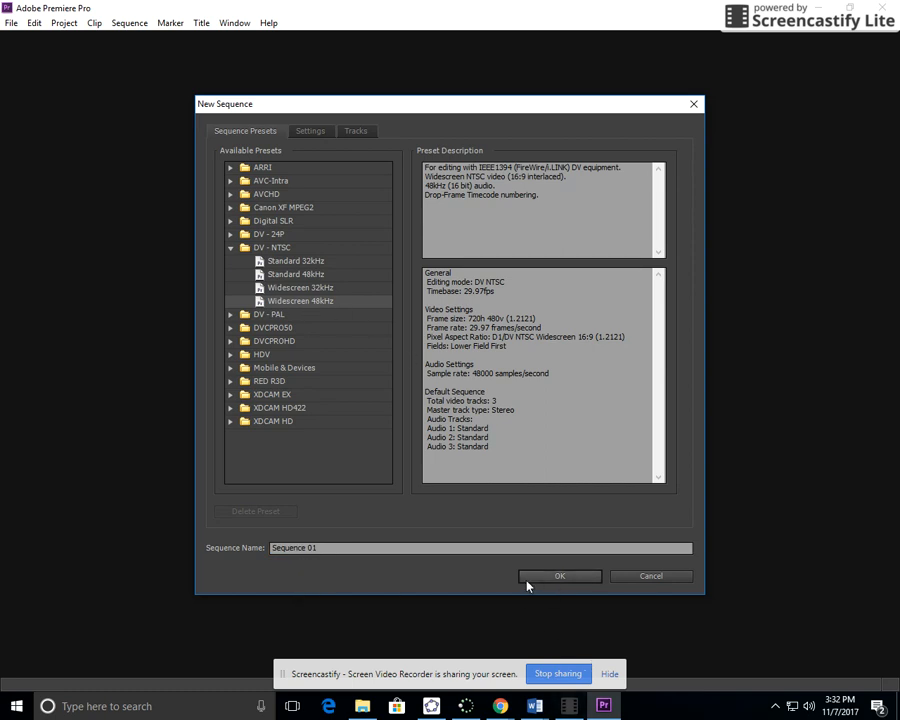
{"action": "left_click", "coordinate": [560, 577]}
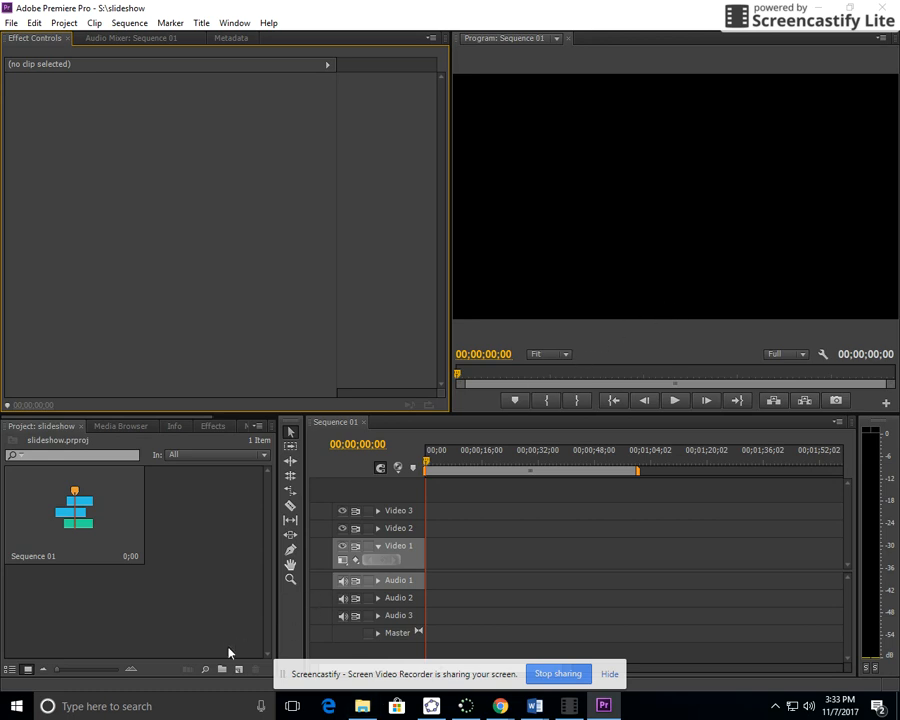
Switch to Chrome and open the list of recent files in Google Drive
{"action": "mouse_move", "coordinate": [498, 705]}
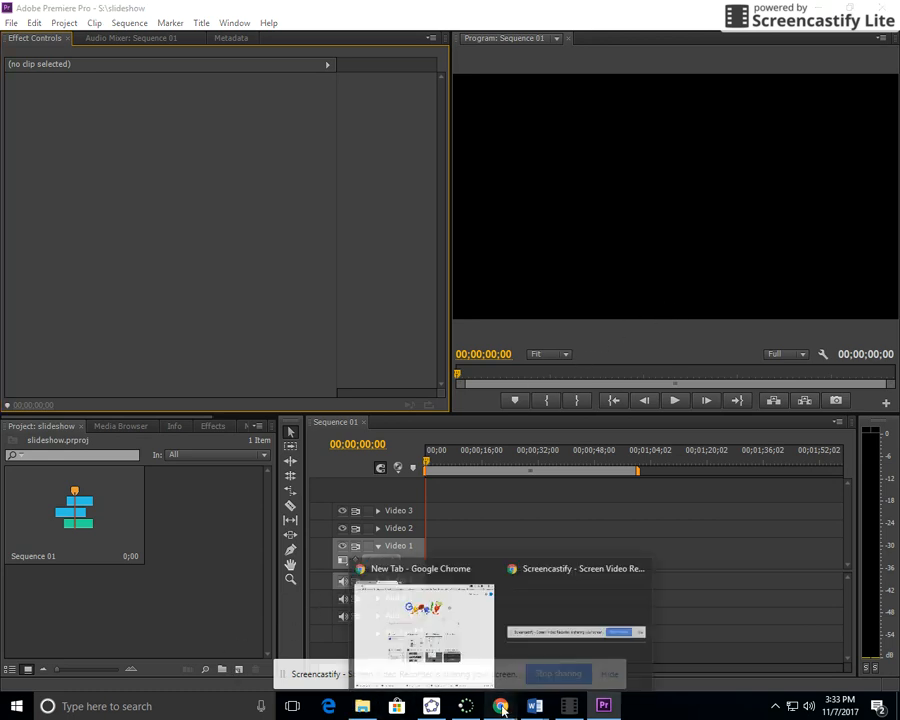
{"action": "left_click", "coordinate": [463, 656]}
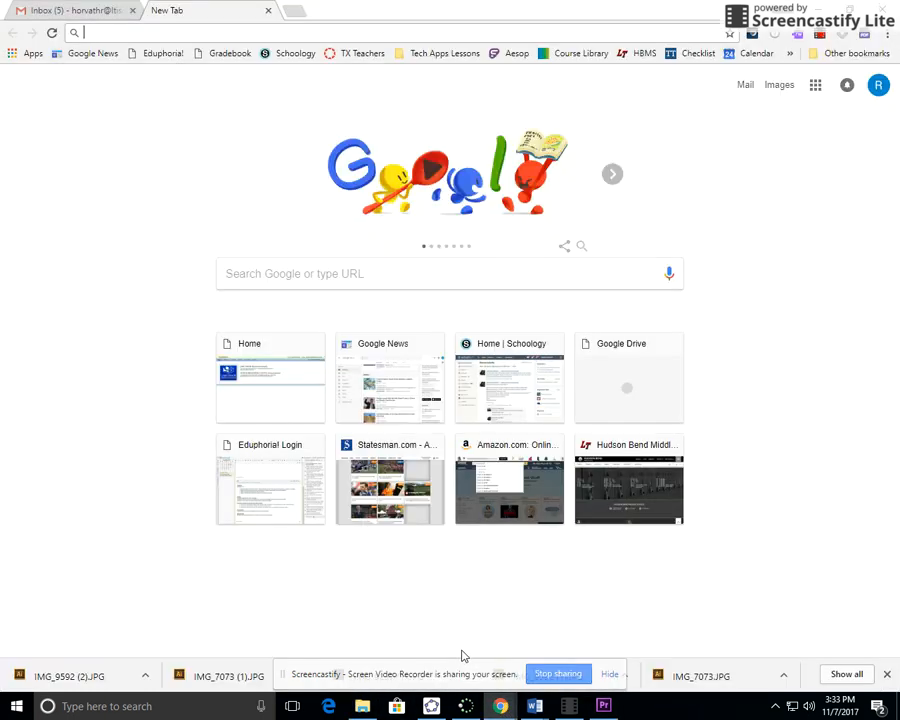
{"action": "left_click", "coordinate": [24, 53]}
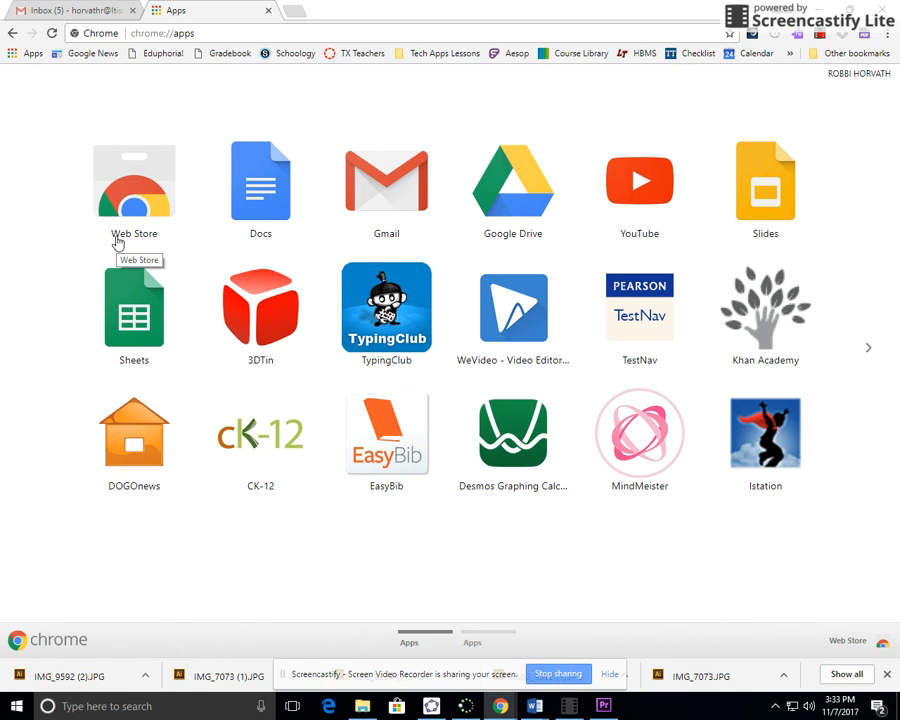
{"action": "left_click", "coordinate": [498, 182]}
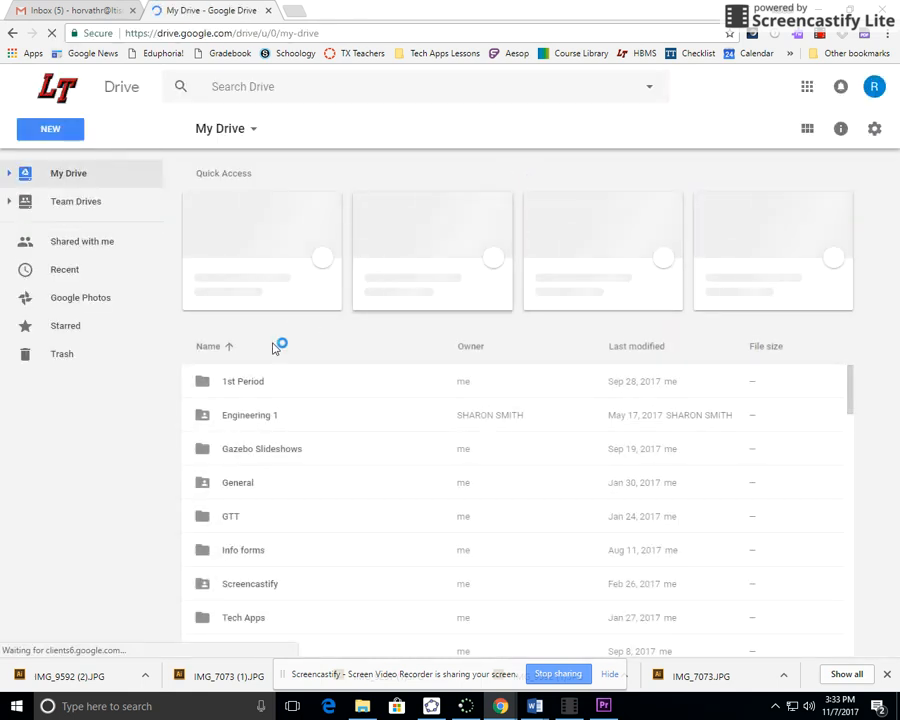
{"action": "left_click", "coordinate": [64, 270]}
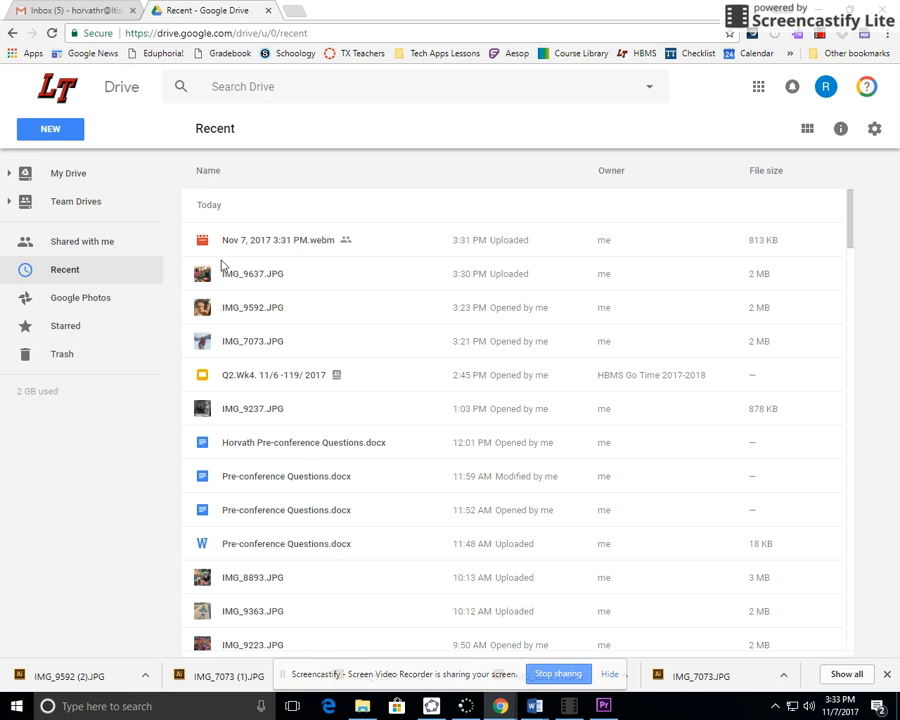
Open the preview of IMG_7073.JPG in Google Drive and download the photo
{"action": "left_click", "coordinate": [209, 345]}
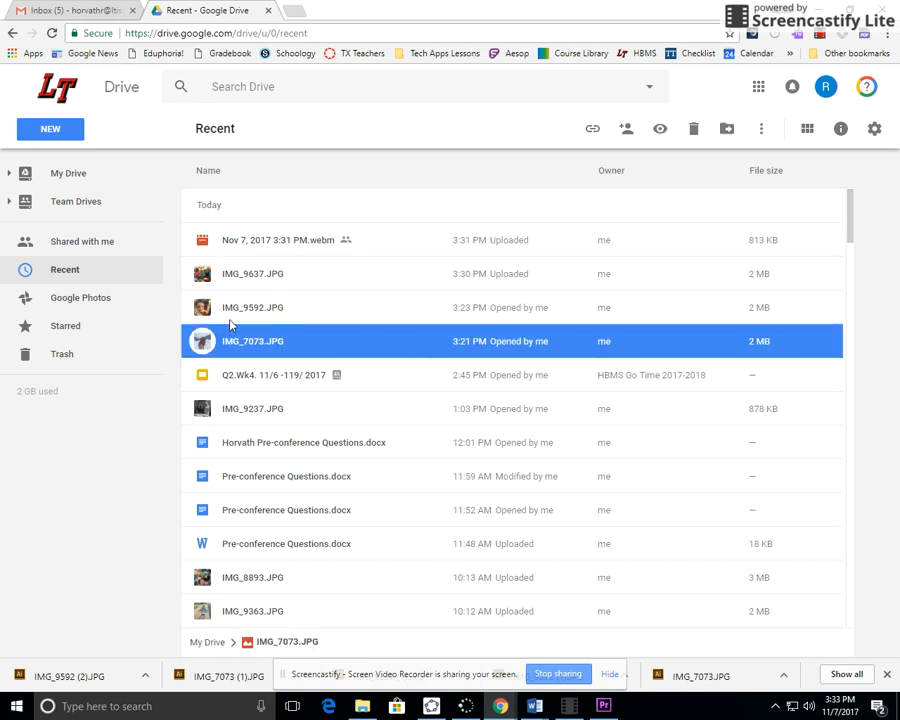
{"action": "double_click", "coordinate": [205, 342]}
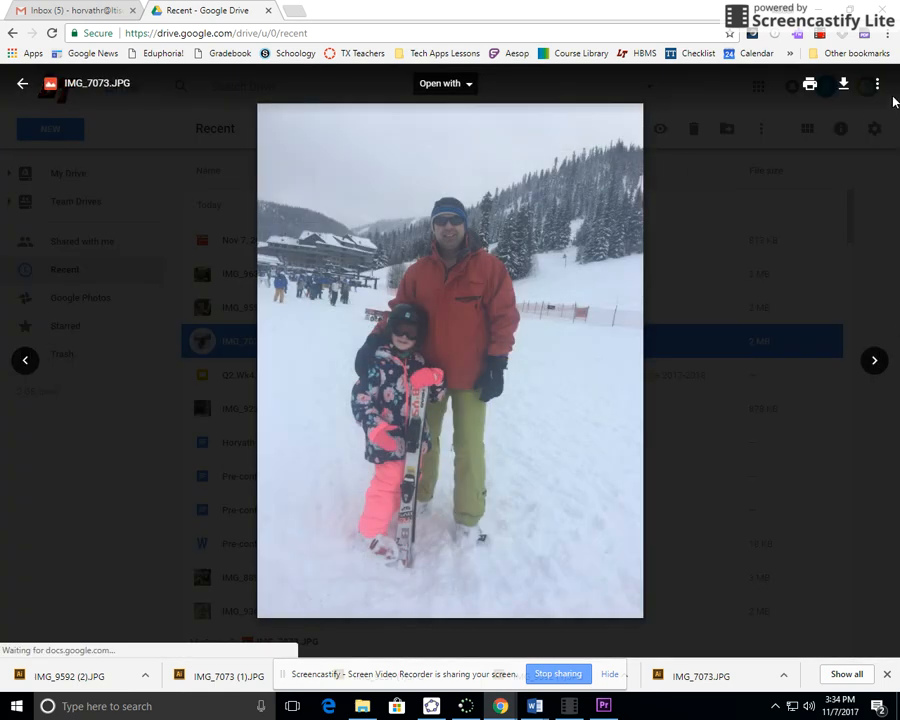
{"action": "left_click", "coordinate": [845, 88]}
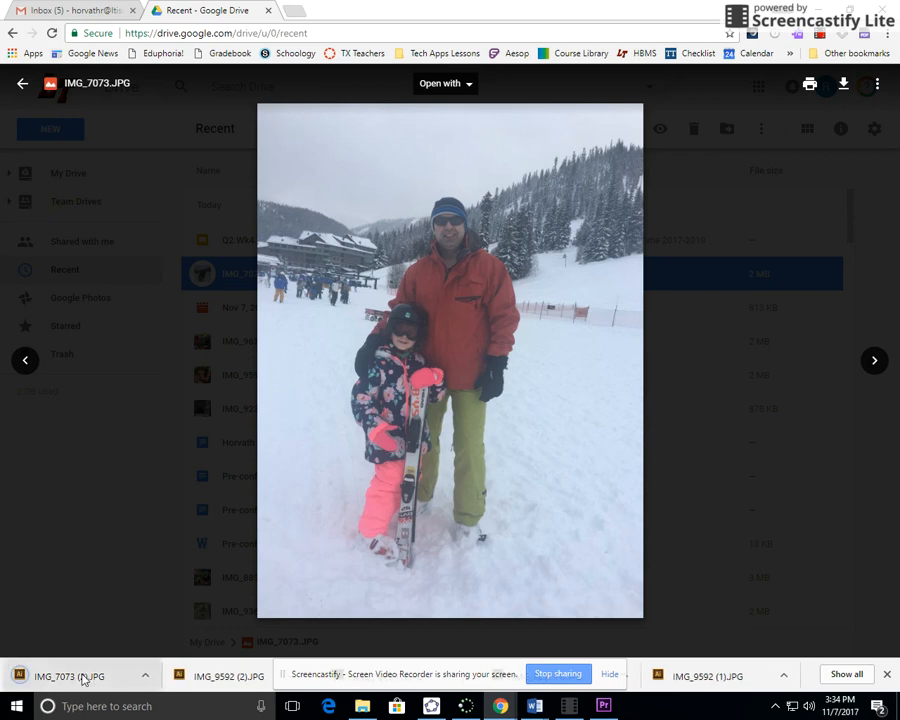
Show the downloaded IMG_7073 (2).JPG in its folder and import it into the Premiere Pro project
{"action": "left_click", "coordinate": [146, 677]}
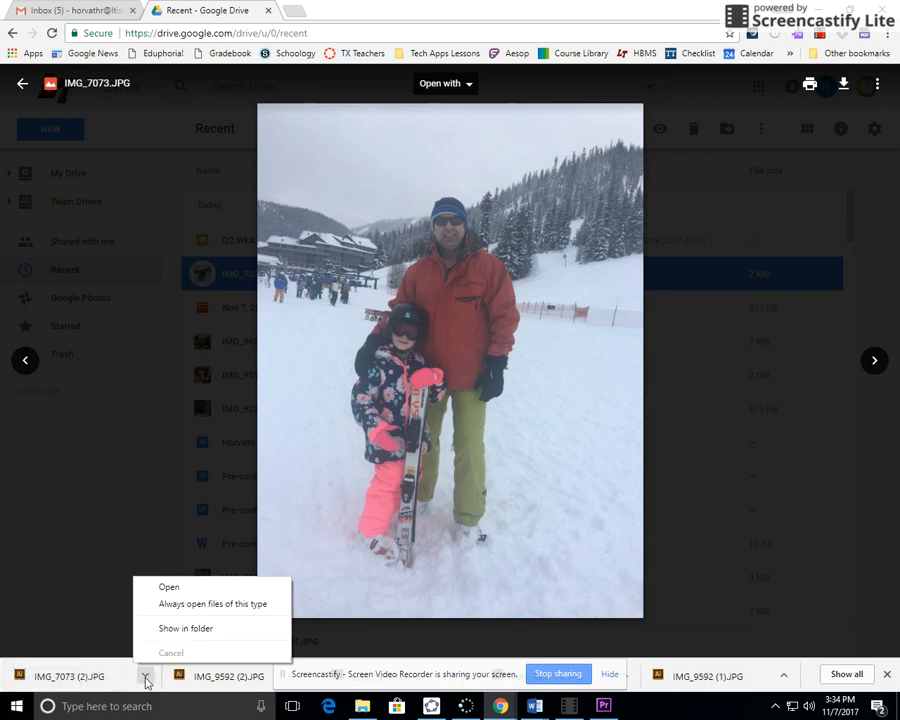
{"action": "left_click", "coordinate": [180, 628]}
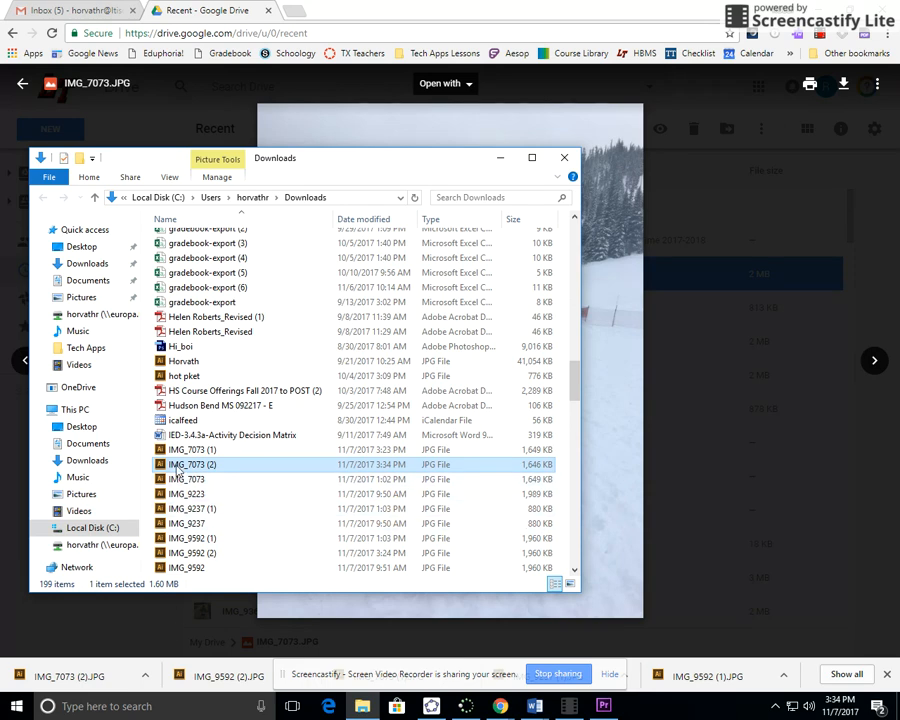
{"action": "left_click_drag", "start_coordinate": [178, 470], "coordinate": [193, 545]}
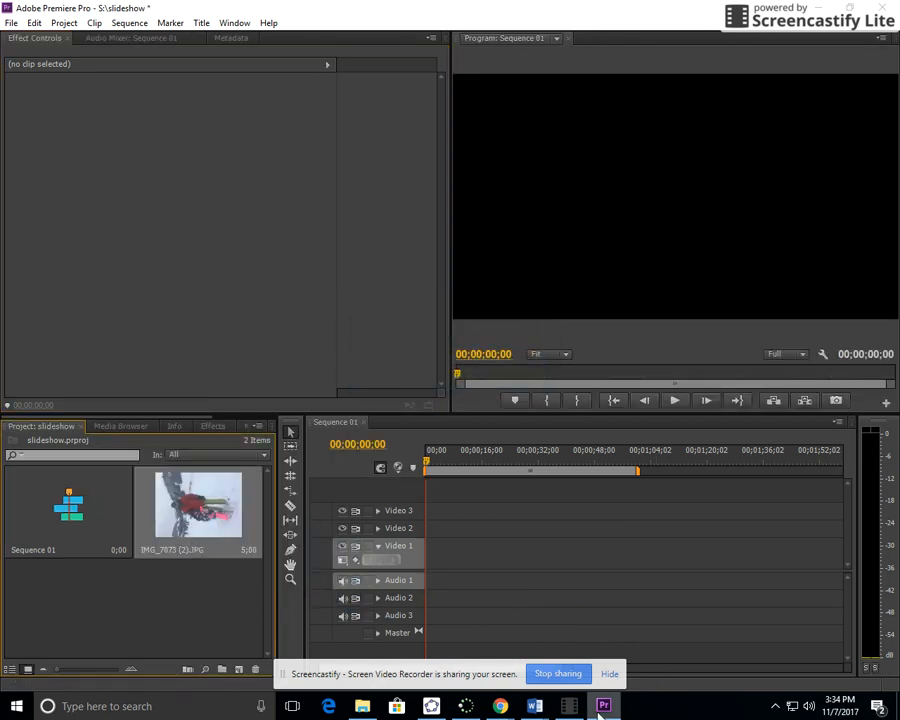
Switch back to Google Drive in Chrome, close the current preview, and download IMG_9237.JPG
{"action": "left_click", "coordinate": [501, 708]}
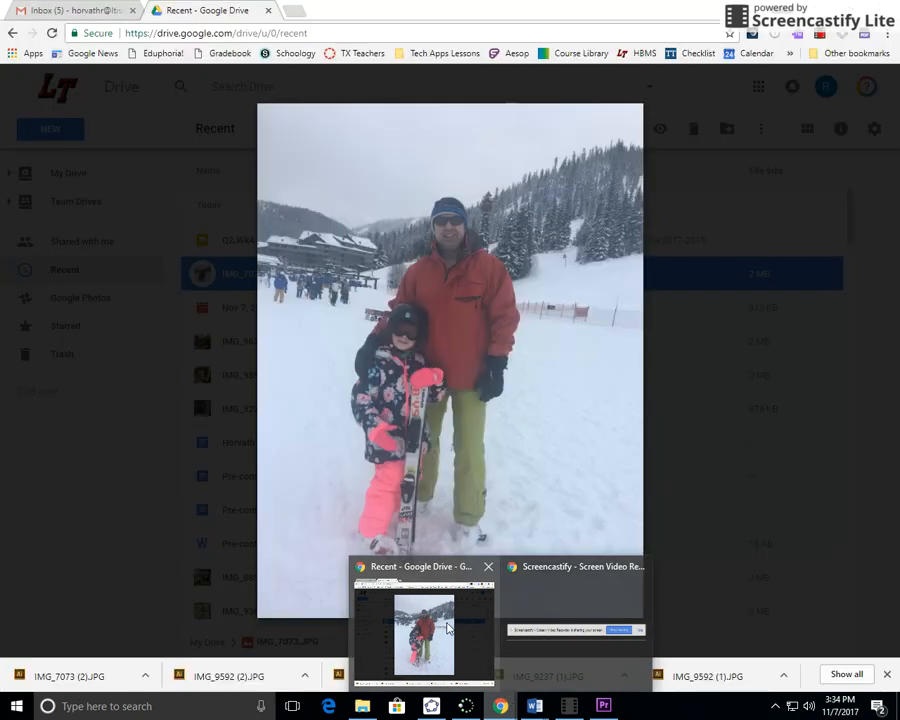
{"action": "left_click", "coordinate": [490, 630]}
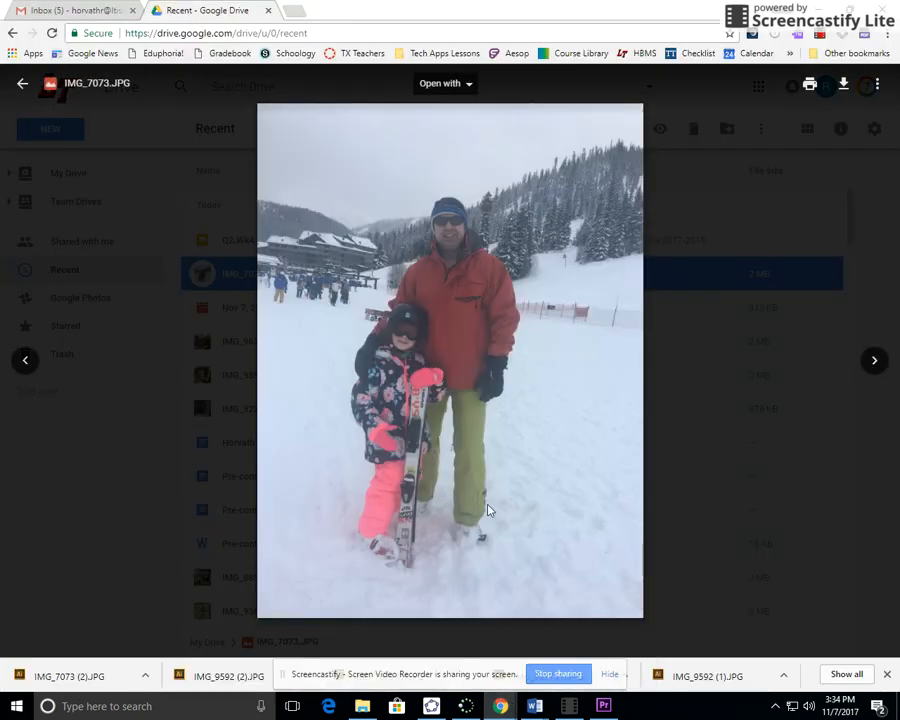
{"action": "left_click", "coordinate": [125, 576]}
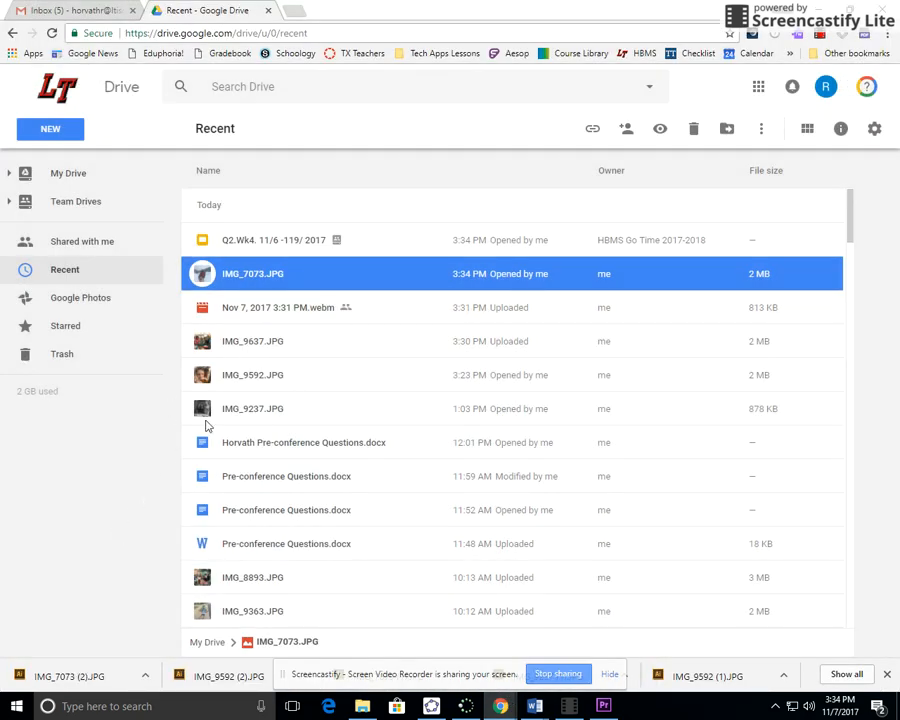
{"action": "double_click", "coordinate": [248, 408]}
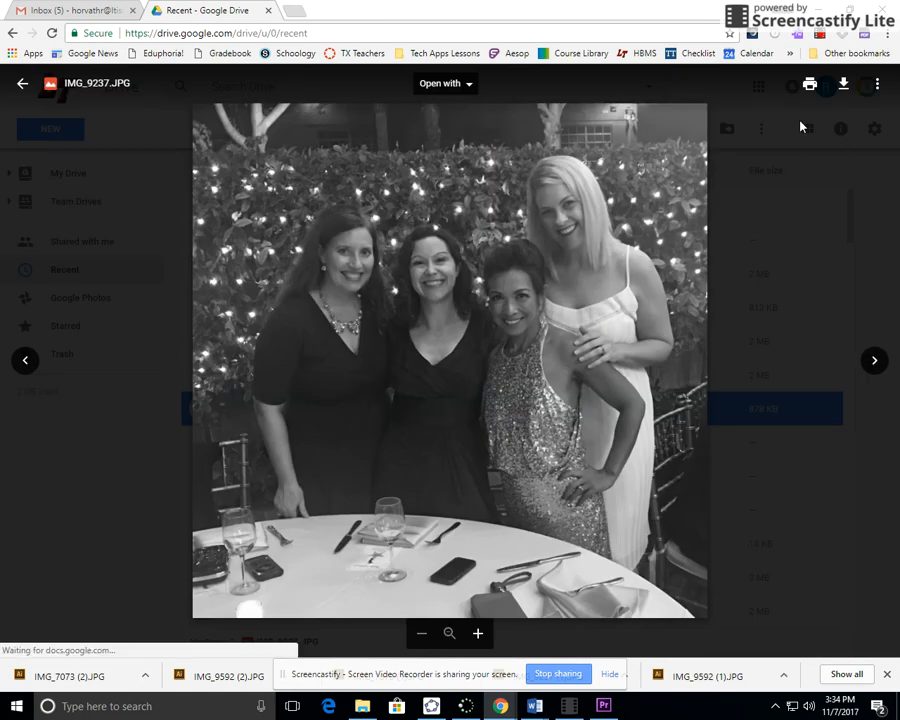
{"action": "left_click", "coordinate": [843, 84]}
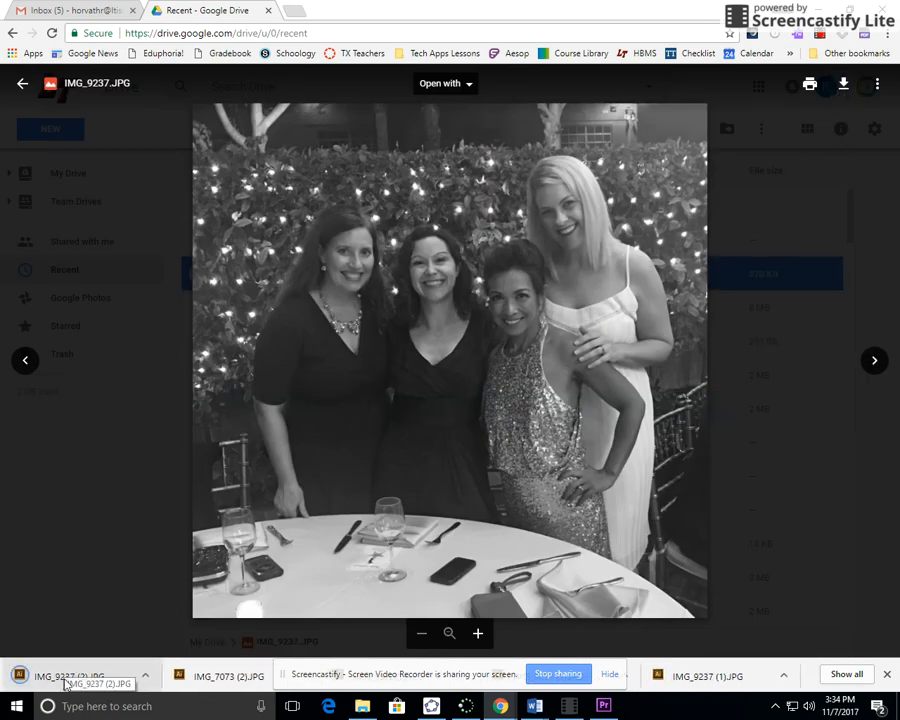
Show the downloaded IMG_9237 (2).JPG in its folder and import it into the Premiere Pro project
{"action": "left_click", "coordinate": [145, 676]}
{"action": "left_click", "coordinate": [151, 634]}
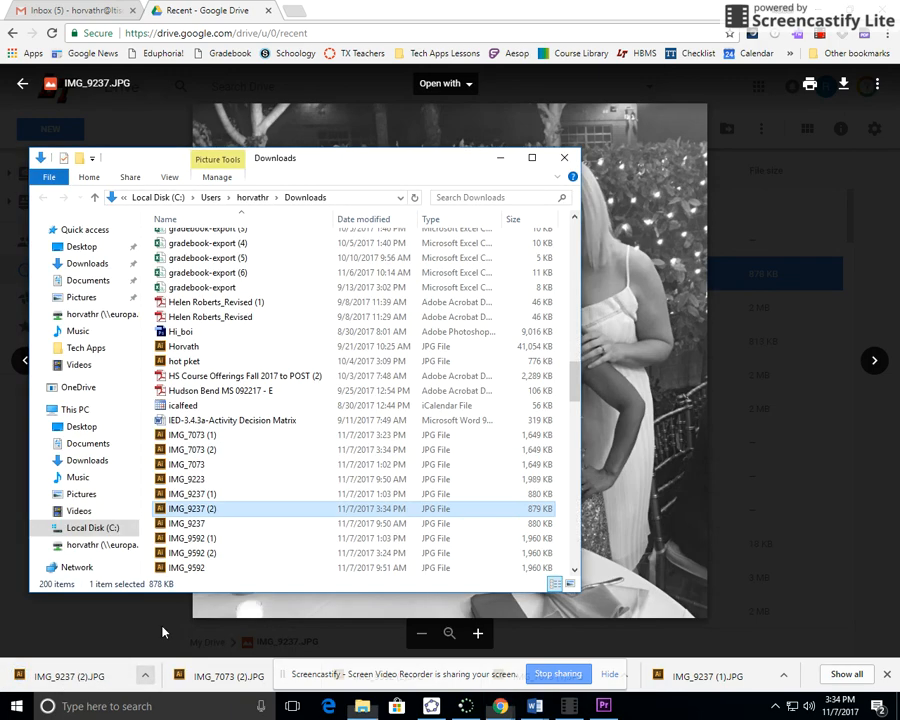
{"action": "left_click_drag", "start_coordinate": [193, 512], "coordinate": [131, 627]}
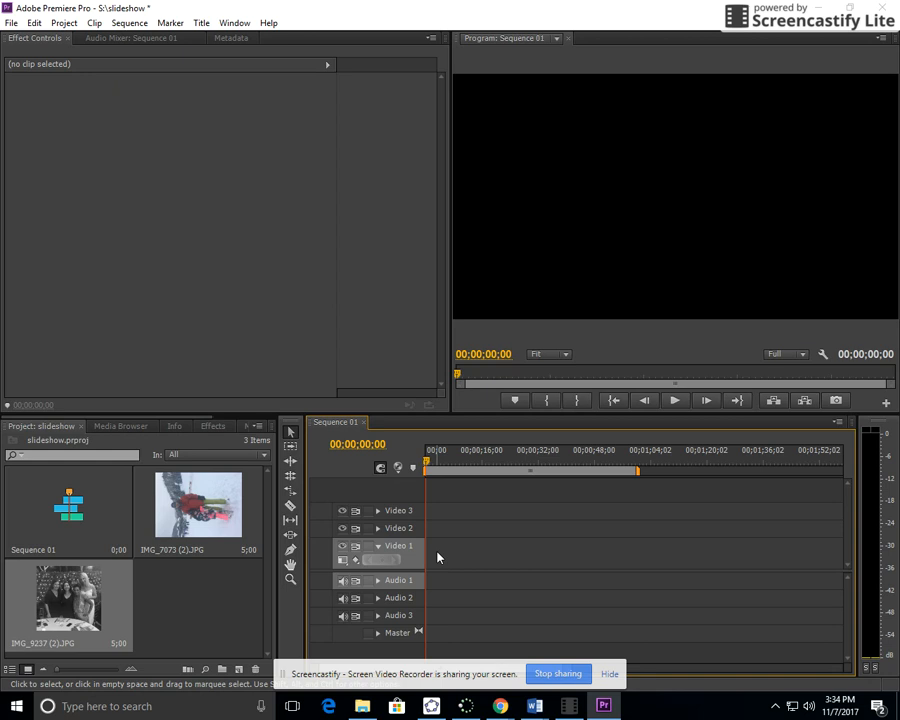
Create a 720 × 480 title named Title 01 and move its editor window higher on the screen
{"action": "key", "text": "ctrl+t"}
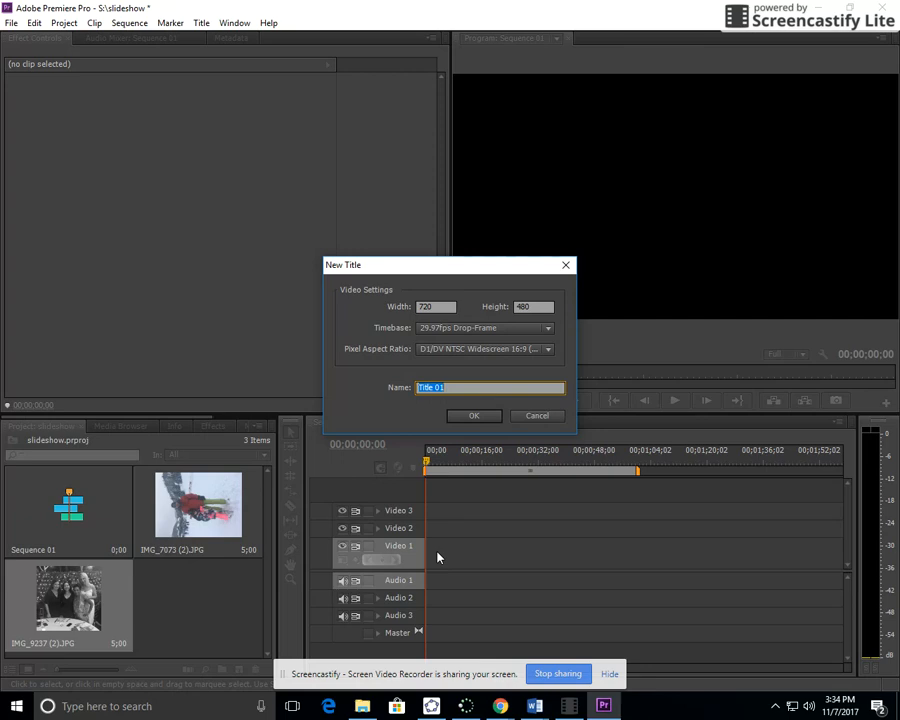
{"action": "left_click", "coordinate": [474, 415]}
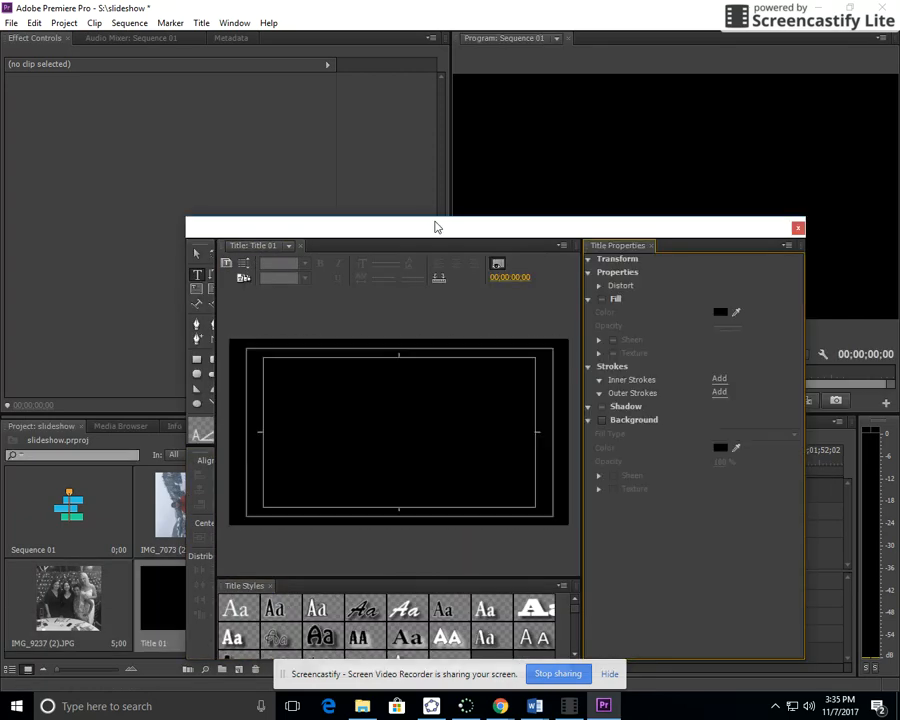
{"action": "left_click_drag", "start_coordinate": [396, 232], "coordinate": [382, 181]}
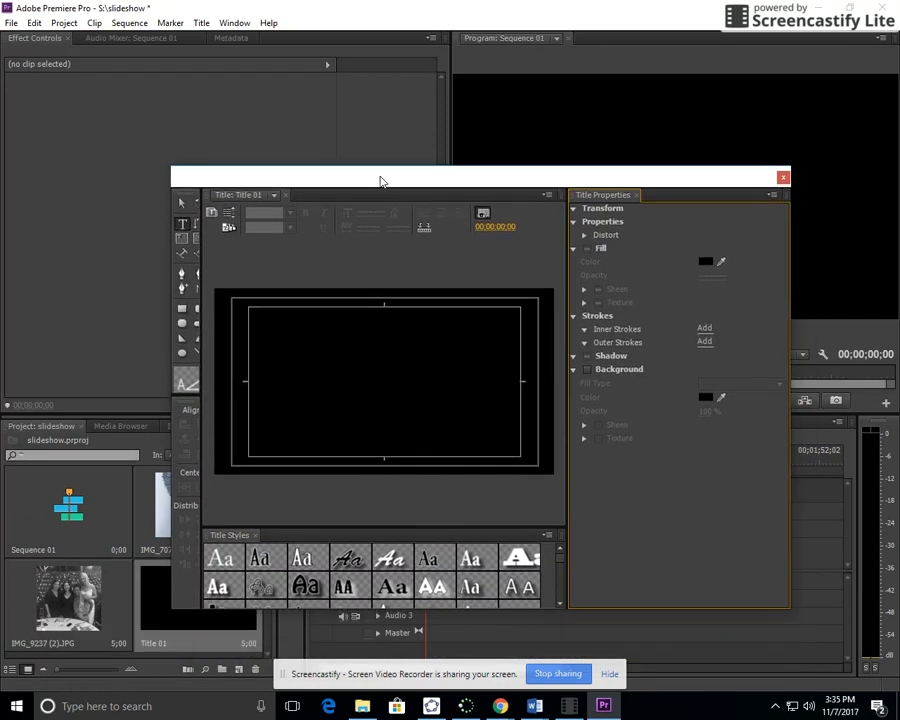
Enable the title's background and set its solid color to purple 4B1A83
{"action": "left_click", "coordinate": [587, 369]}
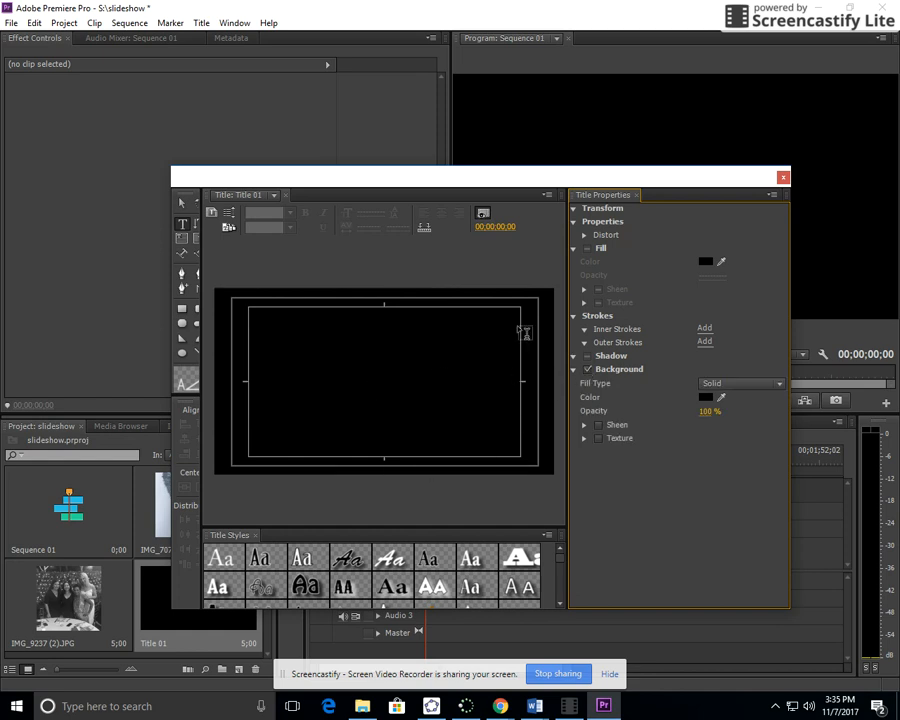
{"action": "left_click", "coordinate": [704, 397]}
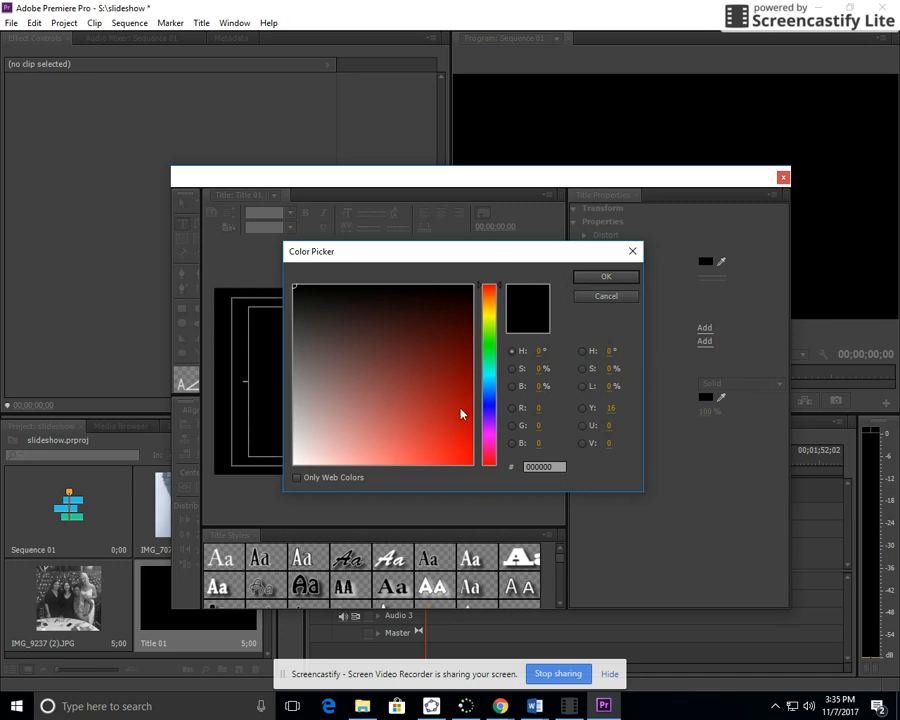
{"action": "left_click", "coordinate": [489, 418]}
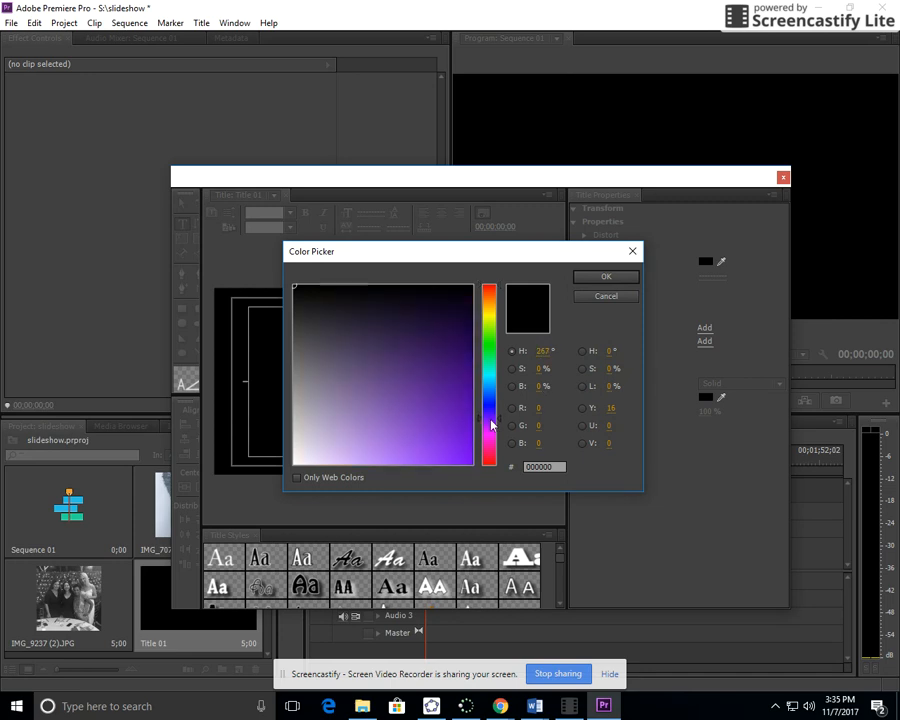
{"action": "left_click", "coordinate": [438, 378]}
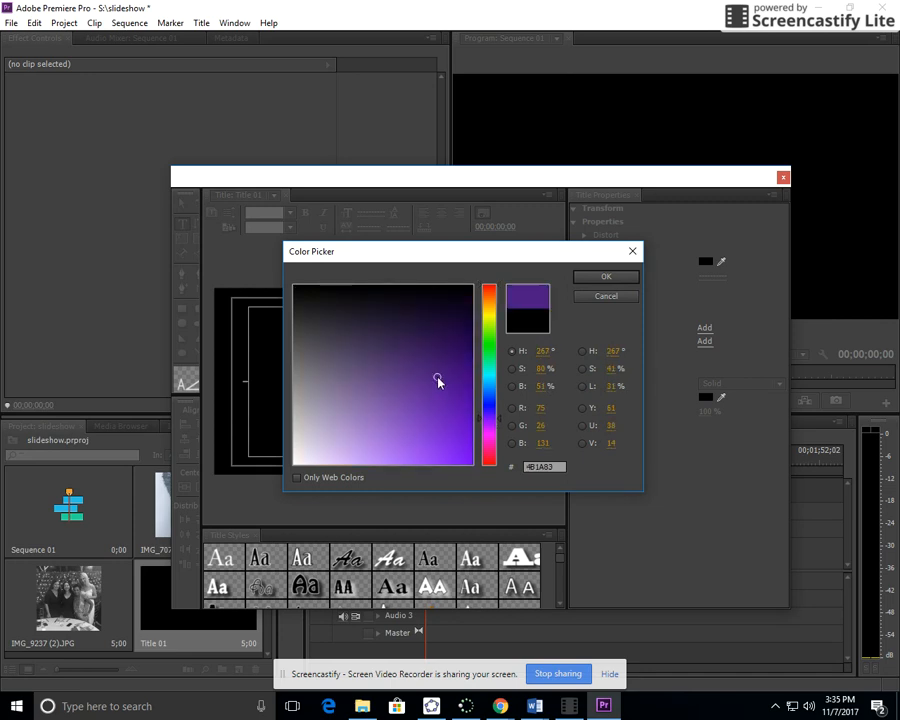
{"action": "left_click", "coordinate": [585, 278]}
Draw a text area about 671 × 289 across the middle of Title 01 and set its font to Birch Std
{"action": "left_click", "coordinate": [182, 225]}
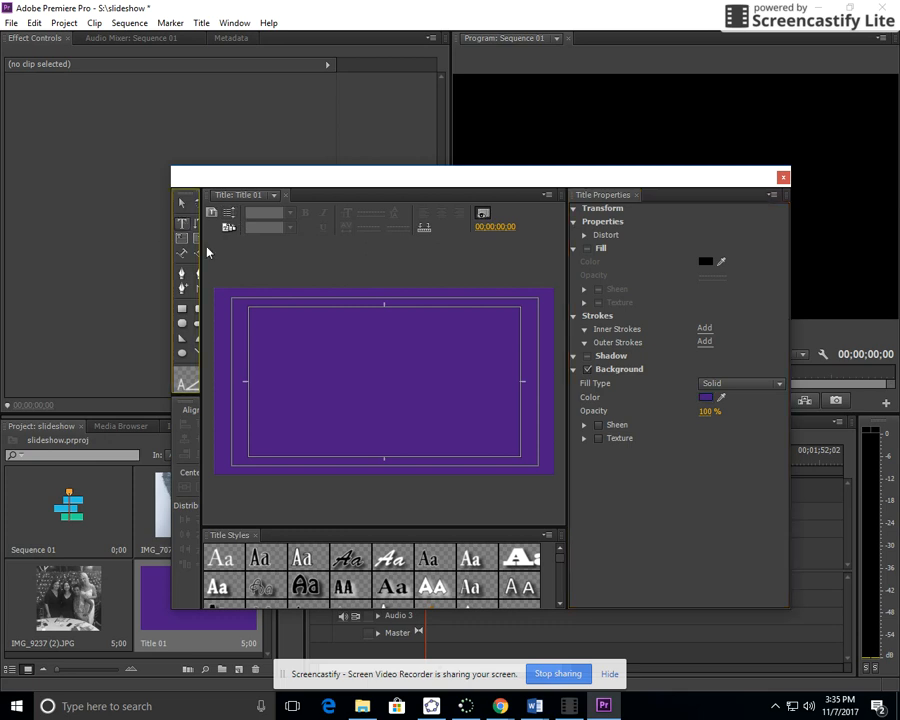
{"action": "left_click_drag", "start_coordinate": [253, 331], "coordinate": [424, 423]}
{"action": "left_click_drag", "start_coordinate": [494, 436], "coordinate": [512, 441]}
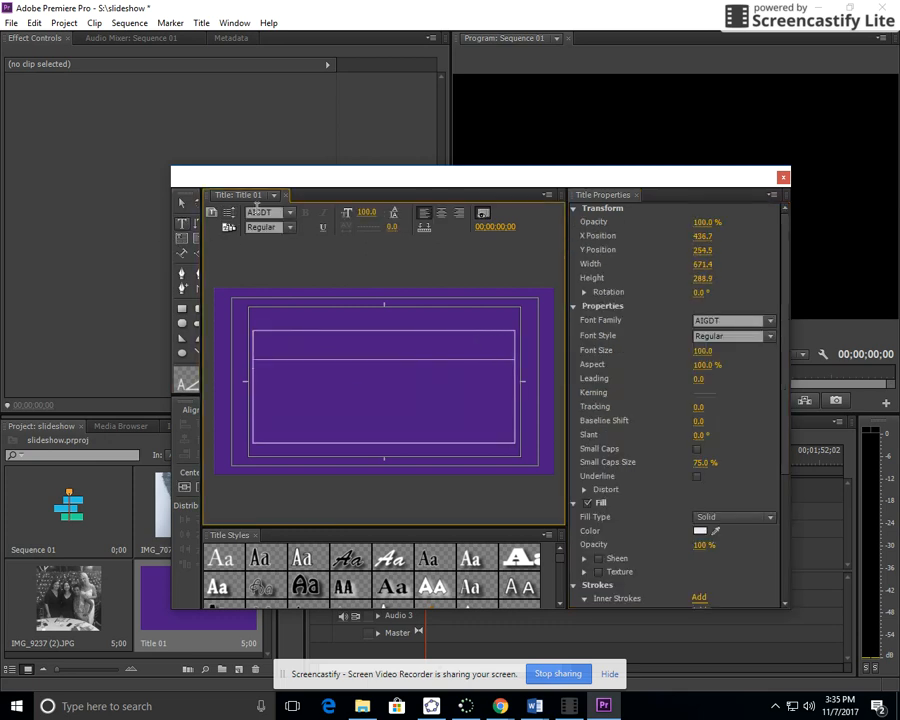
{"action": "left_click", "coordinate": [290, 212]}
{"action": "scroll", "coordinate": [287, 365], "scroll_direction": "down", "scroll_amount": 4}
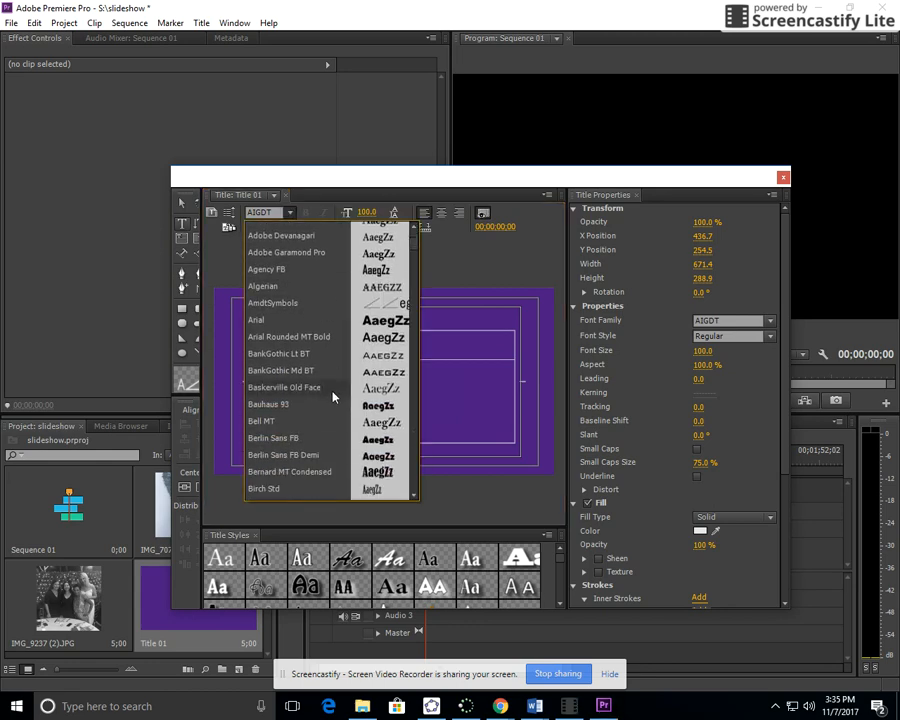
{"action": "left_click", "coordinate": [272, 444]}
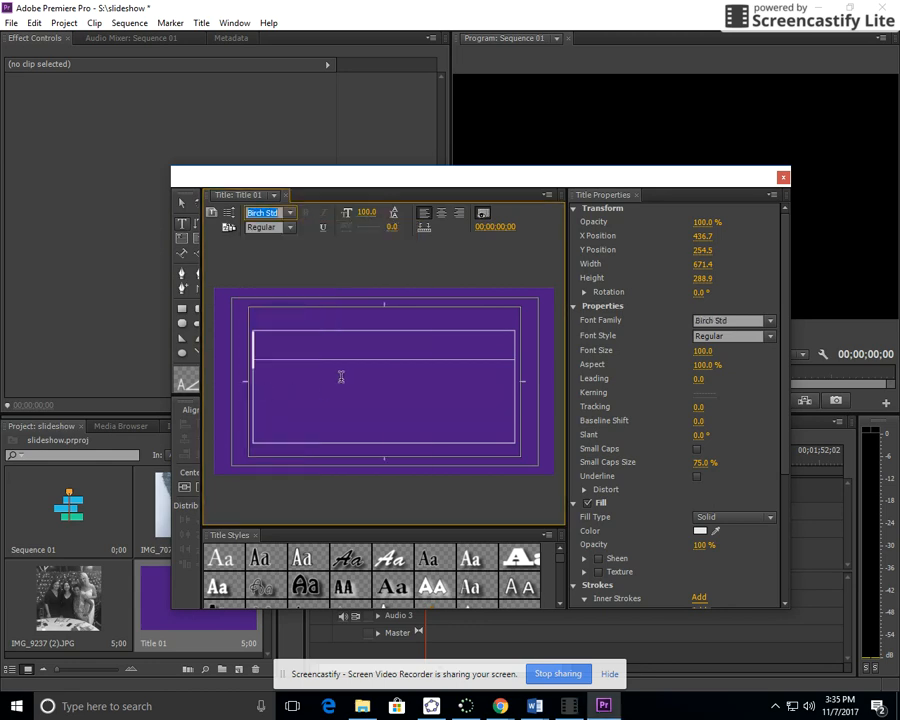
Enter the text "My life in 2017" in the text area of Title 01
{"action": "type", "text": "Myanm"}
{"action": "left_click_drag", "start_coordinate": [276, 212], "coordinate": [246, 214]}
{"action": "key", "text": "Escape"}
{"action": "left_click", "coordinate": [262, 341]}
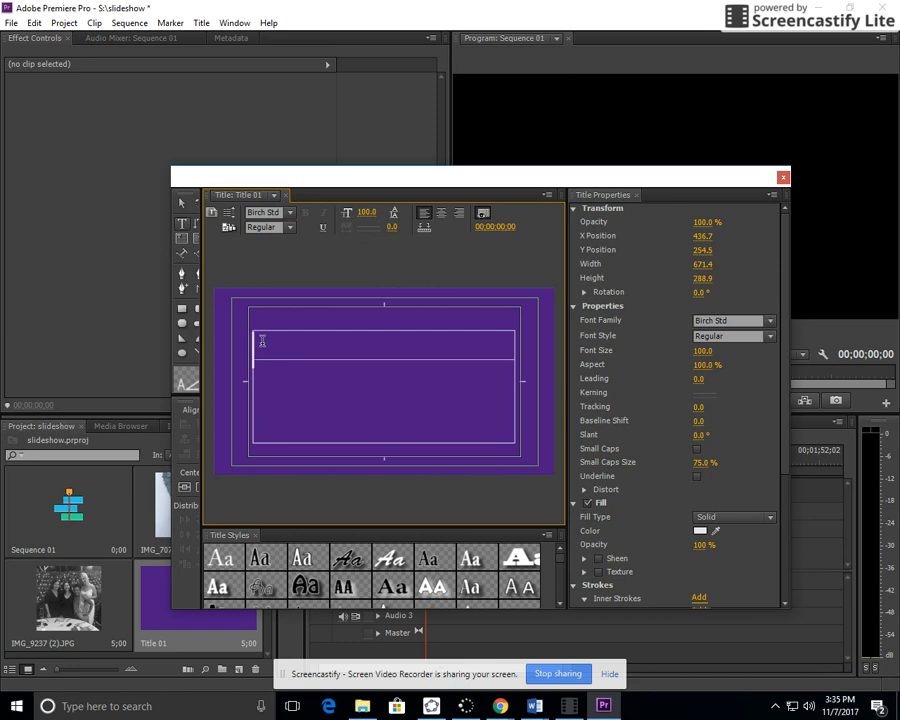
{"action": "type", "text": "My life"}
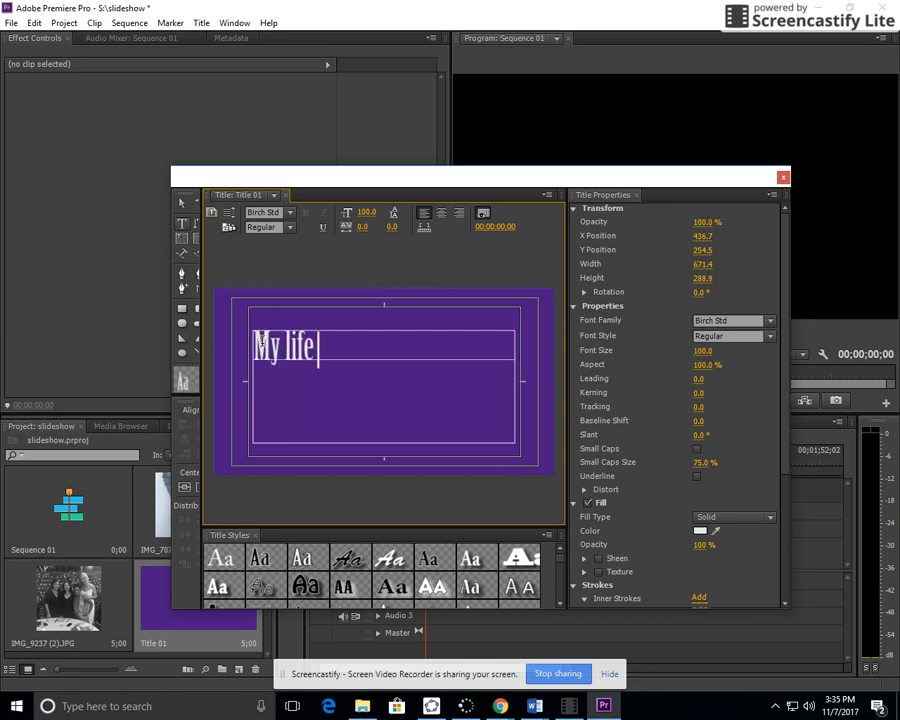
{"action": "type", "text": " in 2017"}
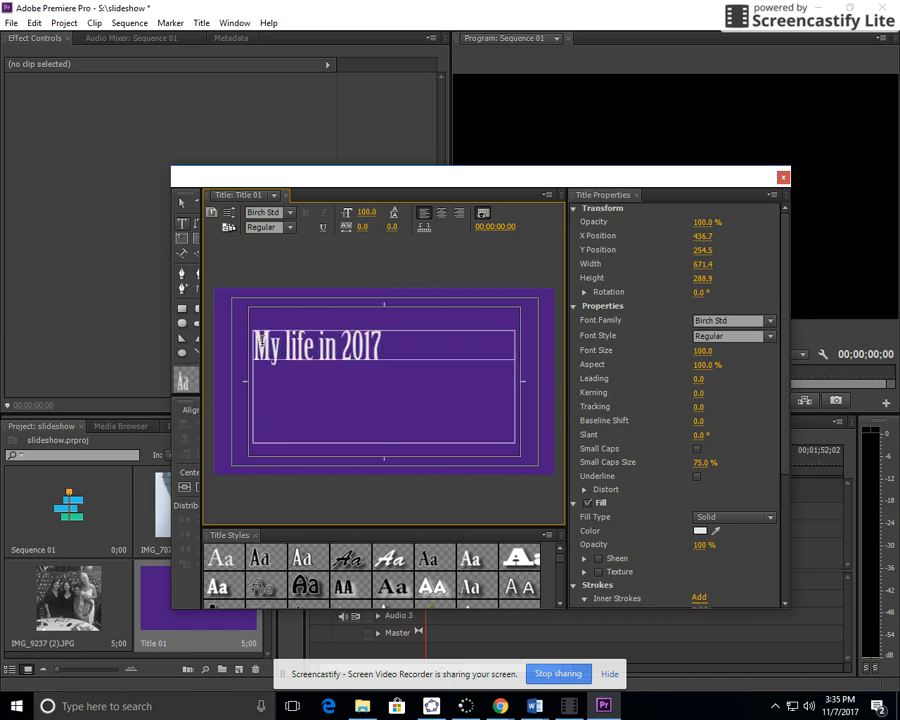
Set the font size of all the title text to 200 and close the title editor
{"action": "key", "text": "ctrl+a"}
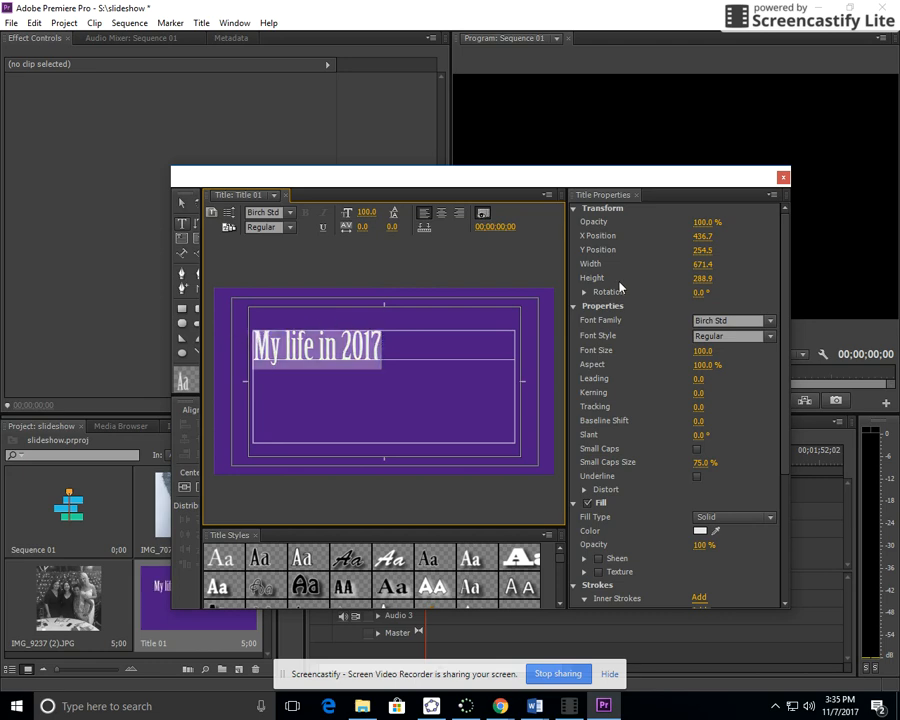
{"action": "left_click", "coordinate": [706, 350]}
{"action": "type", "text": "200"}
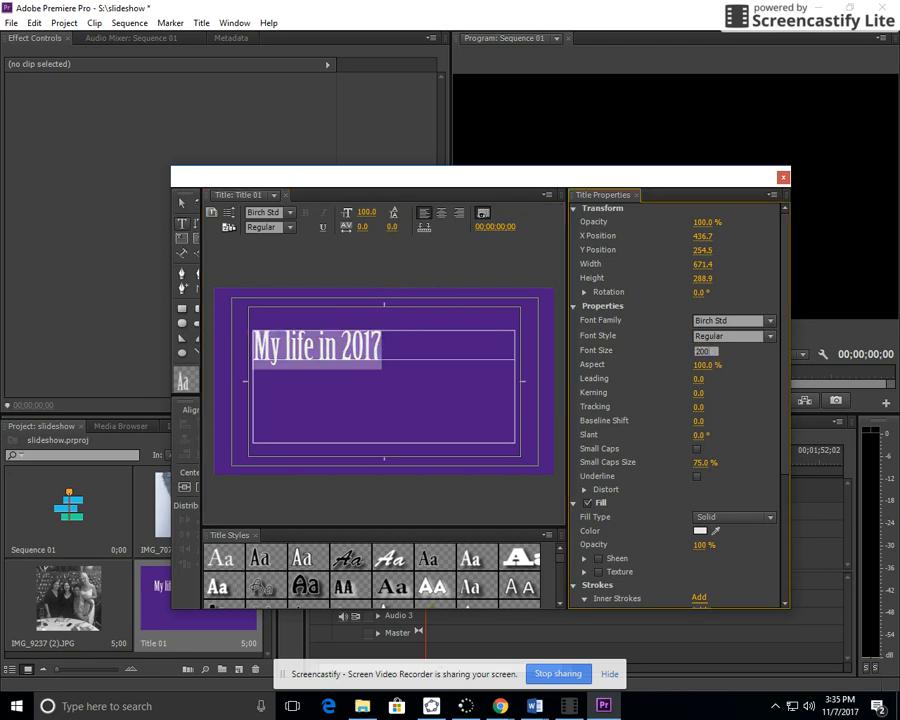
{"action": "key", "text": "Return"}
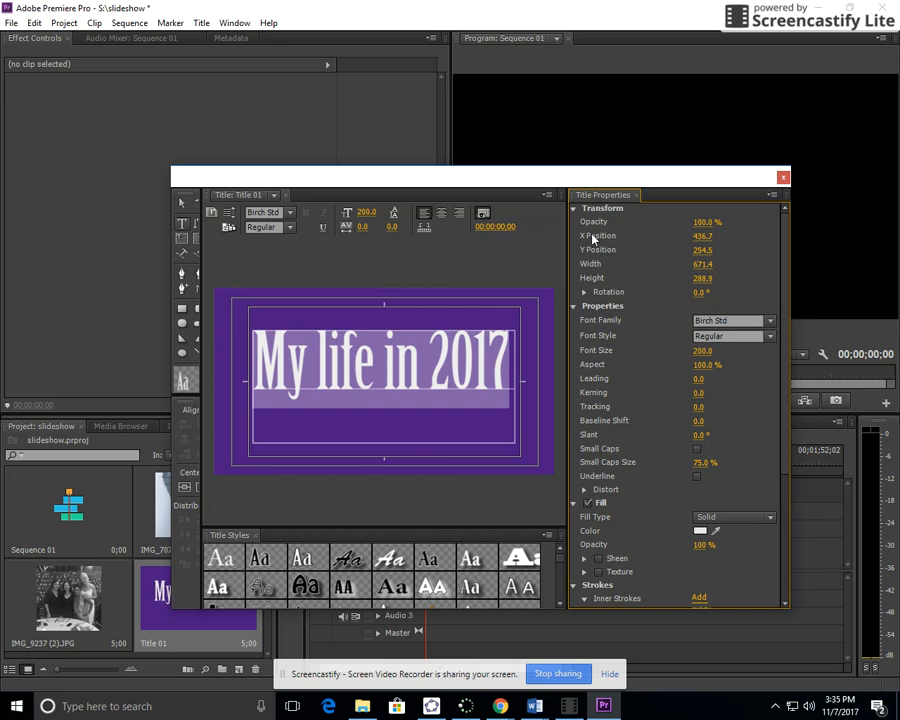
{"action": "left_click", "coordinate": [784, 178]}
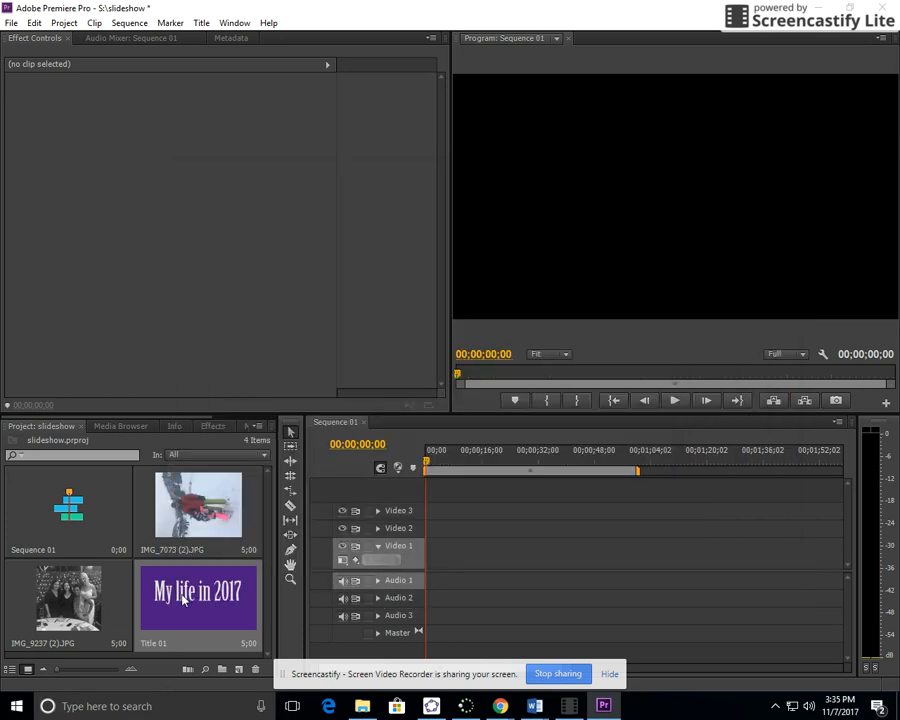
Place Title 01 at the start of the Video 1 track and IMG_7073 (2).JPG directly after it
{"action": "left_click_drag", "start_coordinate": [183, 598], "coordinate": [433, 556]}
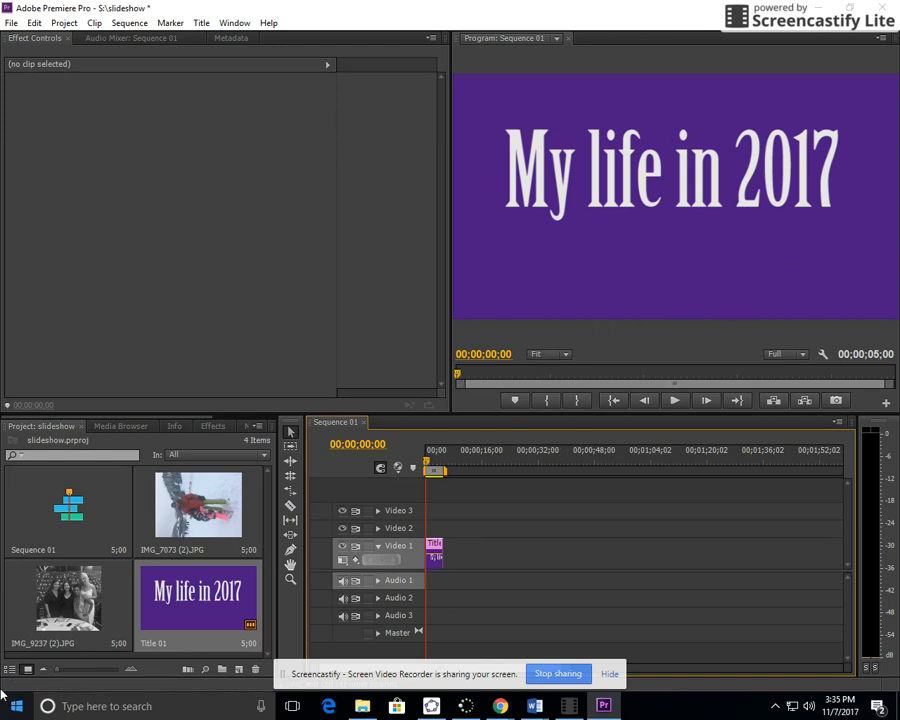
{"action": "left_click", "coordinate": [188, 518]}
{"action": "left_click_drag", "start_coordinate": [188, 518], "coordinate": [450, 557]}
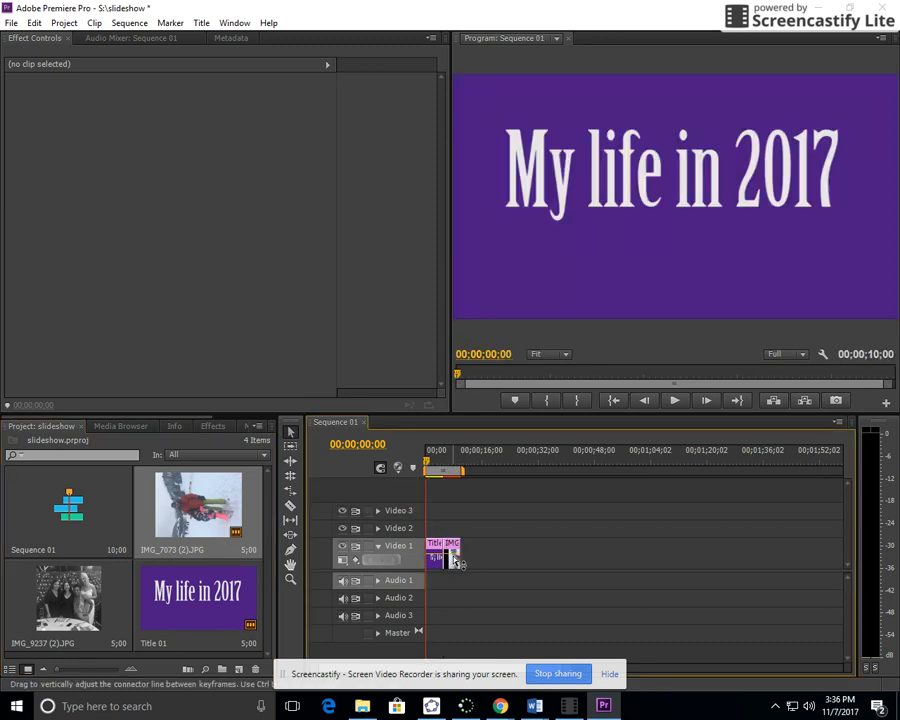
Move the playhead onto the IMG_7073 (2).JPG clip and scale the clip down to 19
{"action": "left_click", "coordinate": [453, 559]}
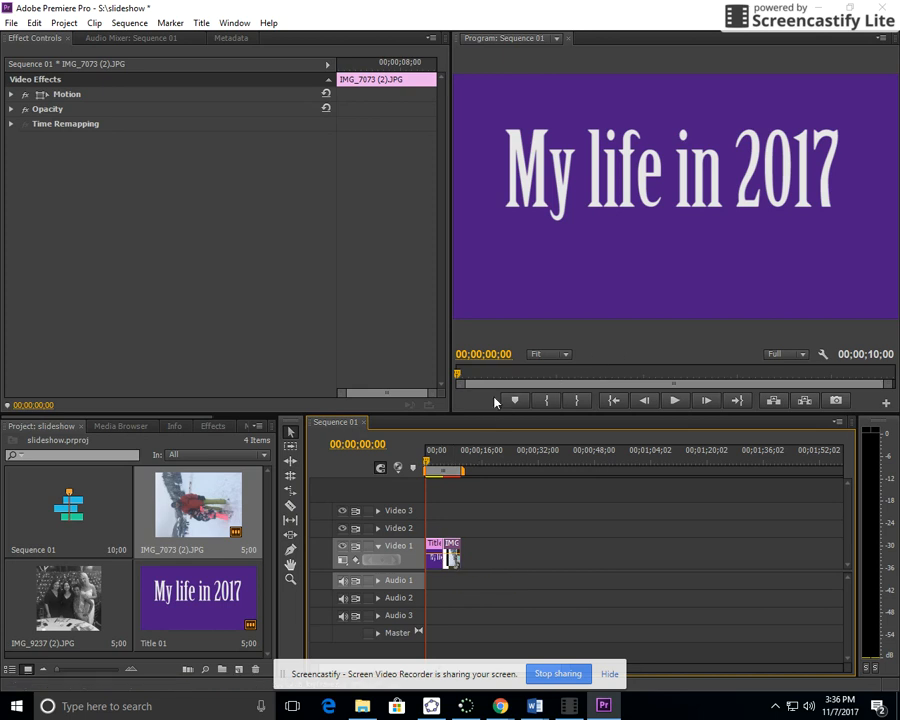
{"action": "left_click_drag", "start_coordinate": [427, 462], "coordinate": [452, 463]}
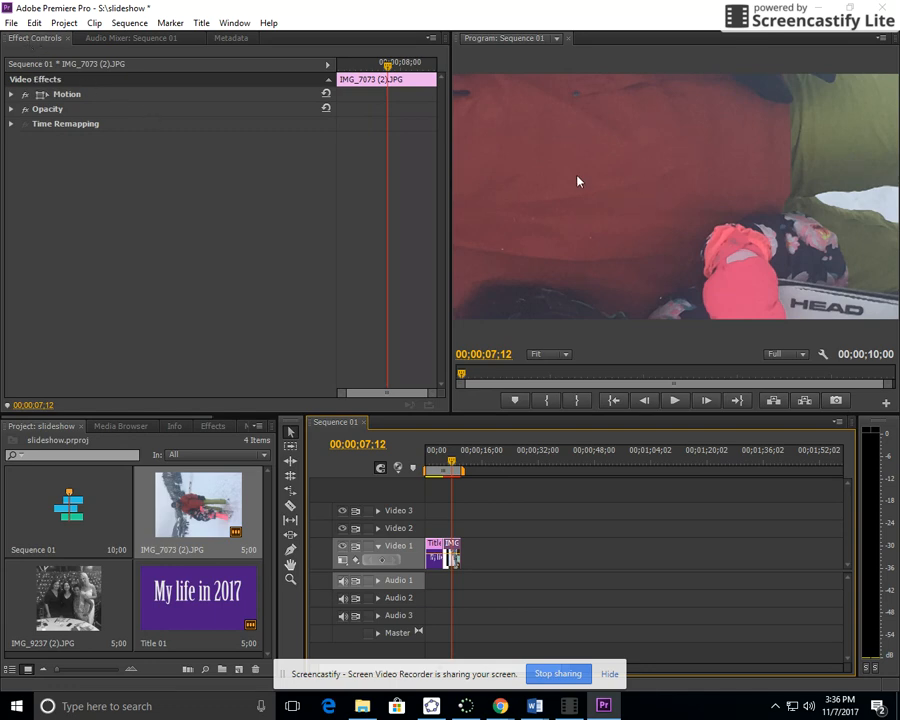
{"action": "left_click", "coordinate": [12, 94]}
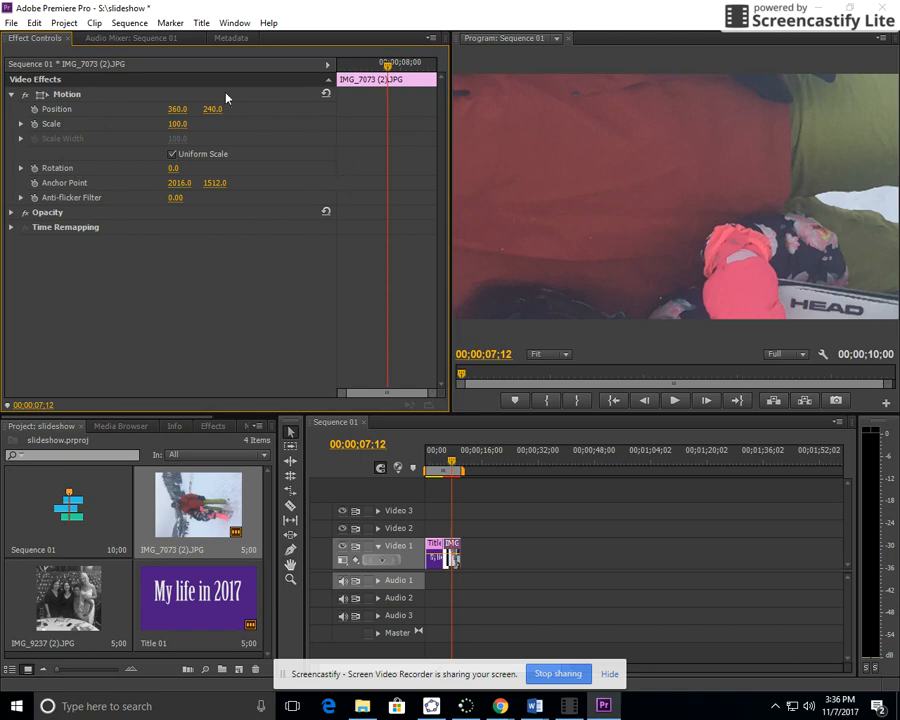
{"action": "left_click", "coordinate": [21, 124]}
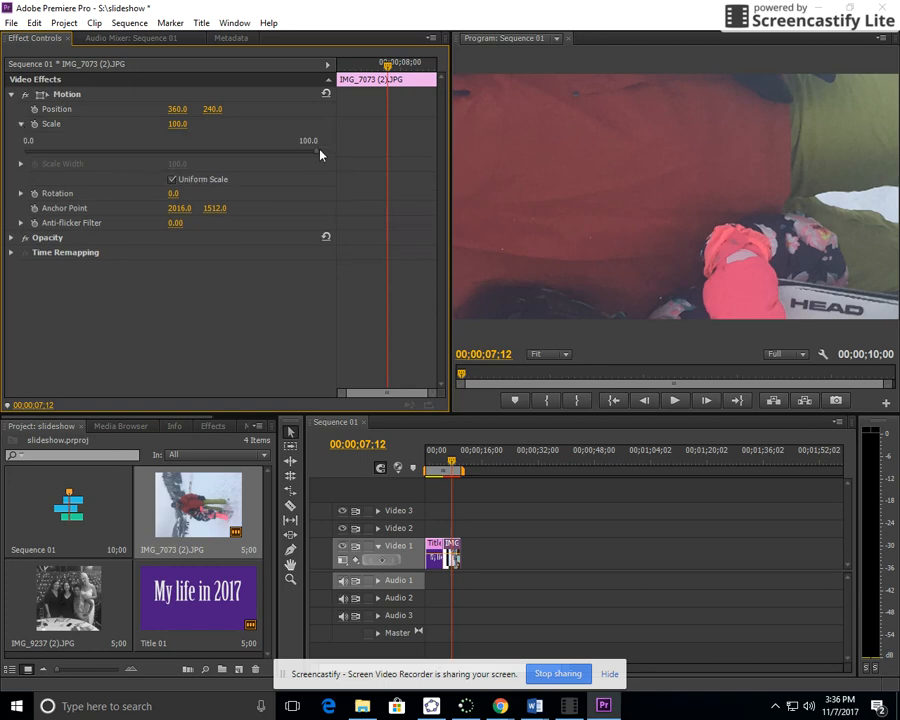
{"action": "left_click_drag", "start_coordinate": [315, 155], "coordinate": [81, 160]}
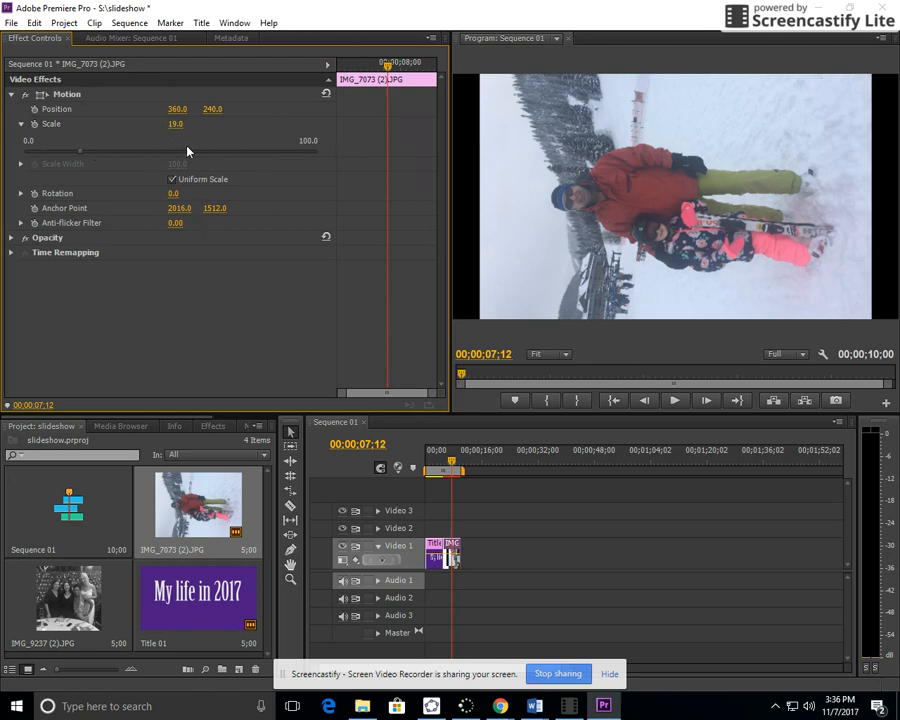
Rotate the IMG_7073 (2).JPG clip by 90° and reduce its scale to 14
{"action": "left_click", "coordinate": [21, 194]}
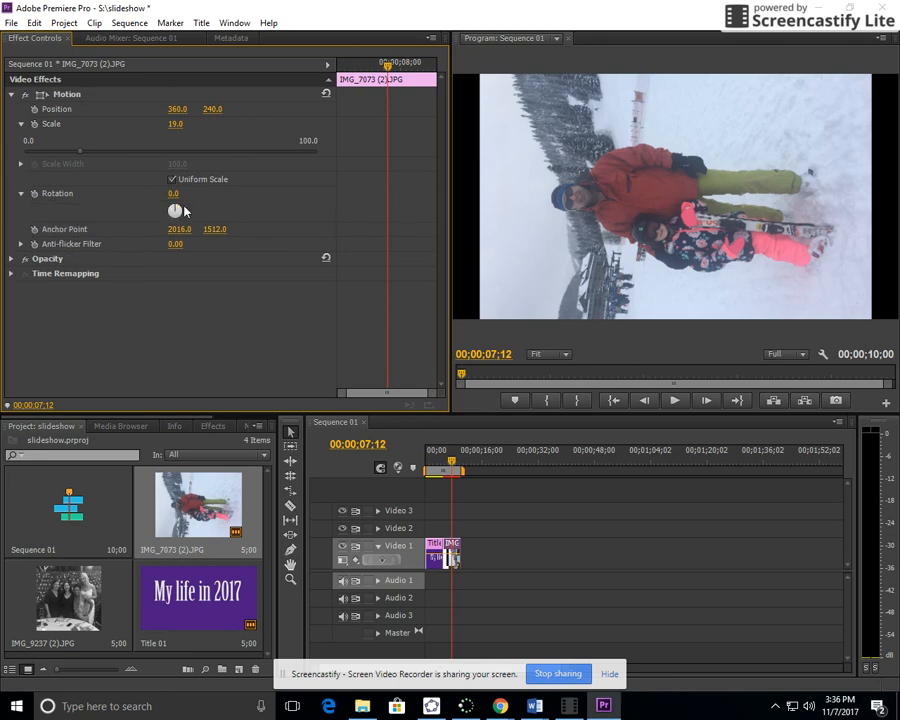
{"action": "left_click_drag", "start_coordinate": [175, 210], "coordinate": [185, 209]}
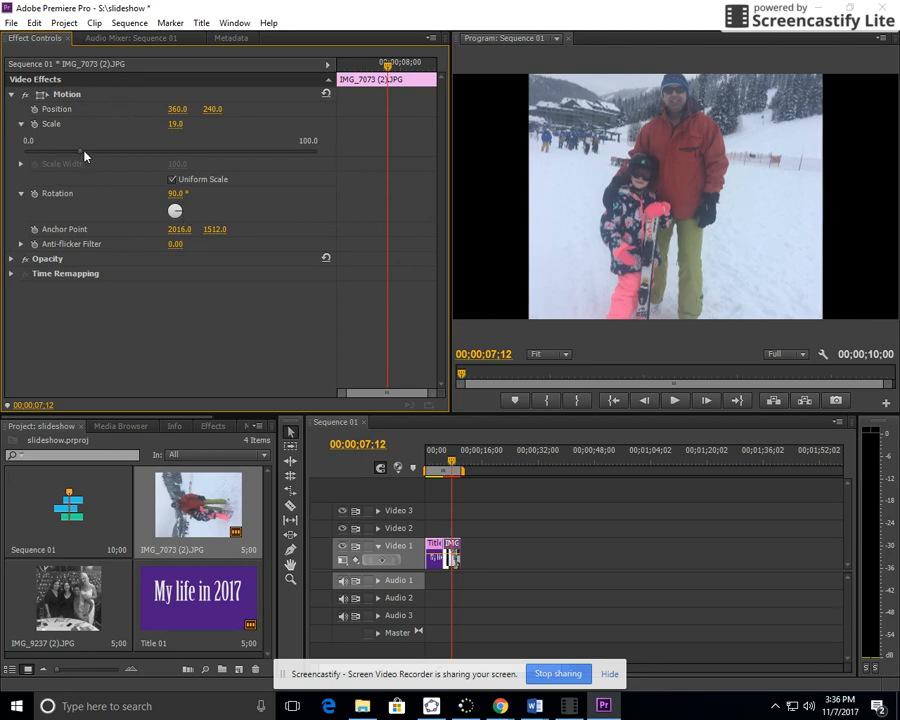
{"action": "left_click_drag", "start_coordinate": [82, 155], "coordinate": [67, 158]}
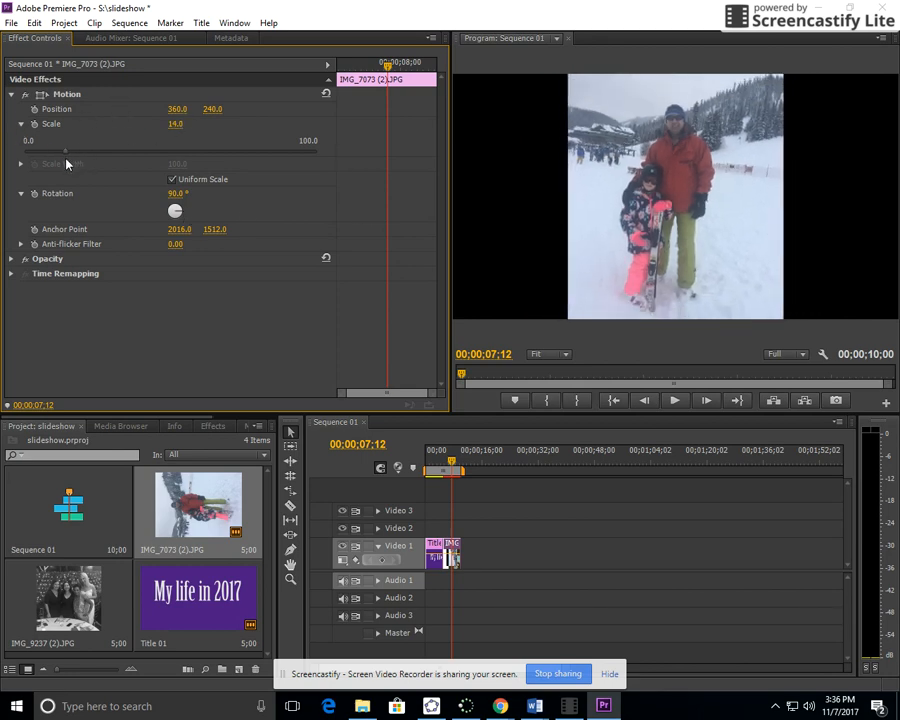
Move the IMG_7073 (2).JPG photo to the right side of the frame, at about position 514, 238
{"action": "left_click", "coordinate": [681, 199]}
{"action": "left_click_drag", "start_coordinate": [681, 199], "coordinate": [772, 201]}
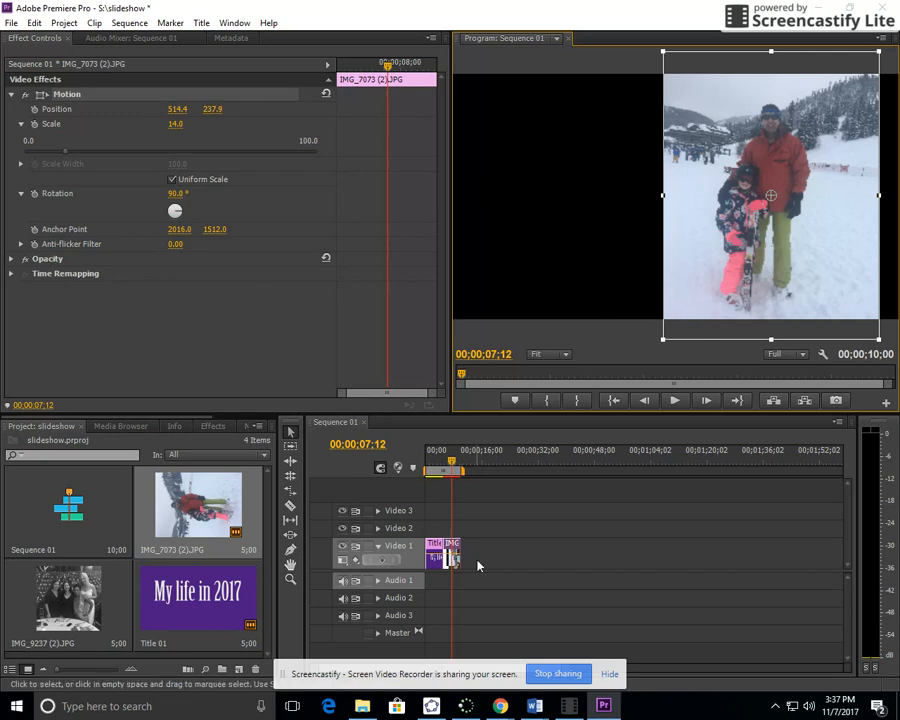
Create a 720 × 480 title named Title 02 and leave its background disabled
{"action": "key", "text": "ctrl+t"}
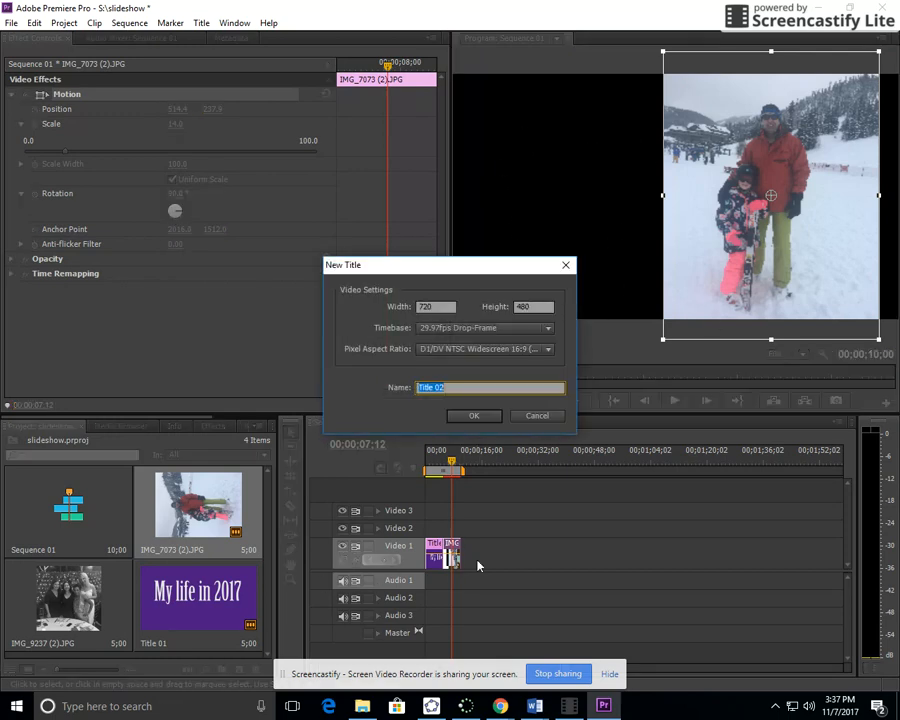
{"action": "left_click", "coordinate": [472, 416]}
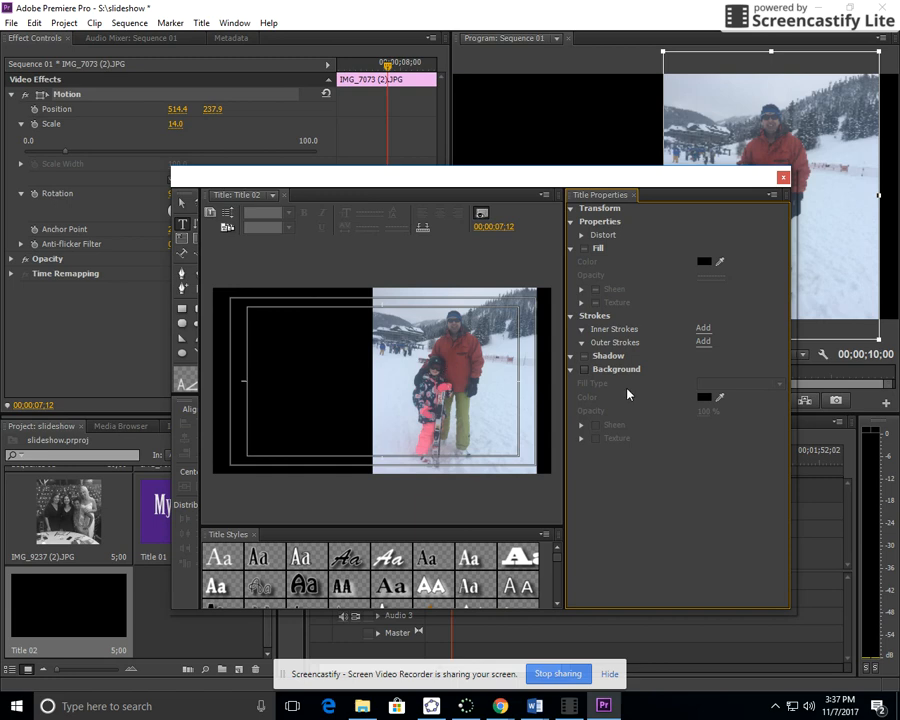
{"action": "left_click", "coordinate": [585, 370]}
{"action": "left_click", "coordinate": [585, 370]}
Draw a text area about 345 × 388 beside the photo in Title 02 and set its font to Birch Std
{"action": "left_click", "coordinate": [182, 224]}
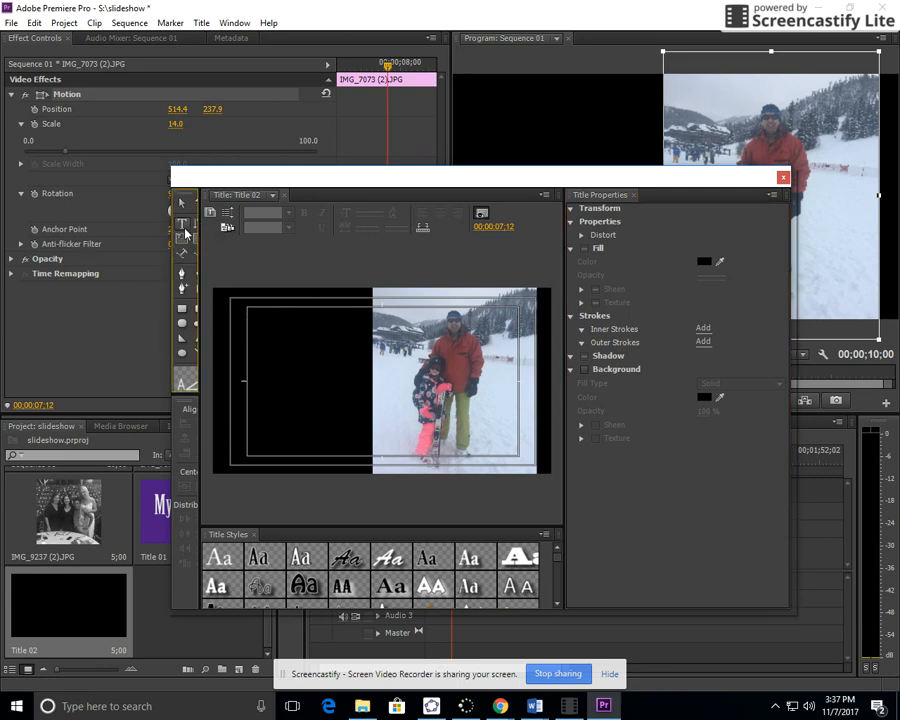
{"action": "left_click", "coordinate": [234, 316]}
{"action": "left_click_drag", "start_coordinate": [238, 320], "coordinate": [366, 462]}
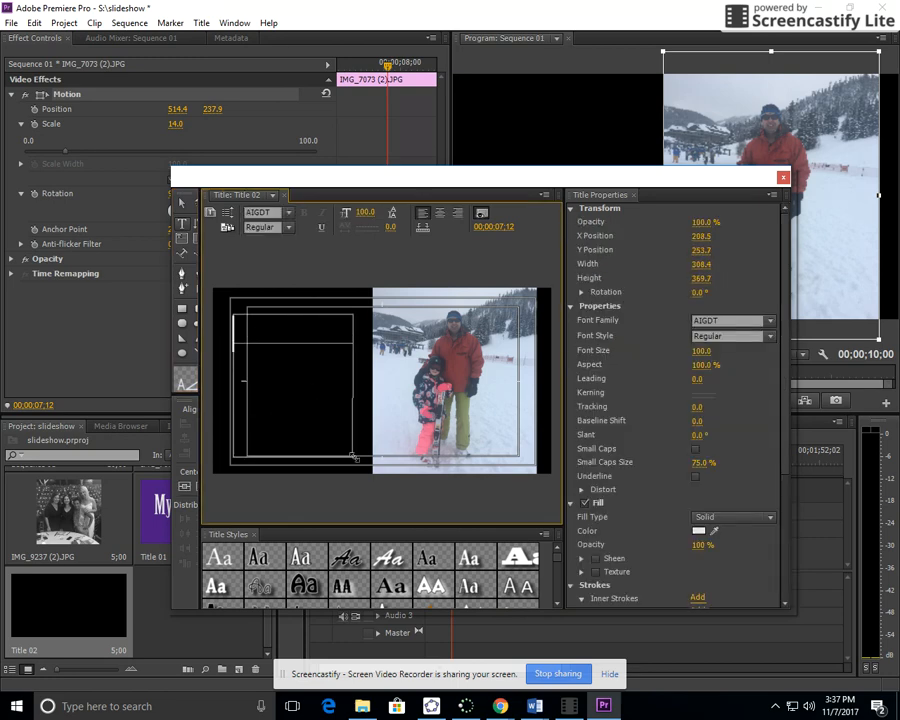
{"action": "left_click", "coordinate": [288, 212]}
{"action": "scroll", "coordinate": [270, 446], "scroll_direction": "down", "scroll_amount": 3}
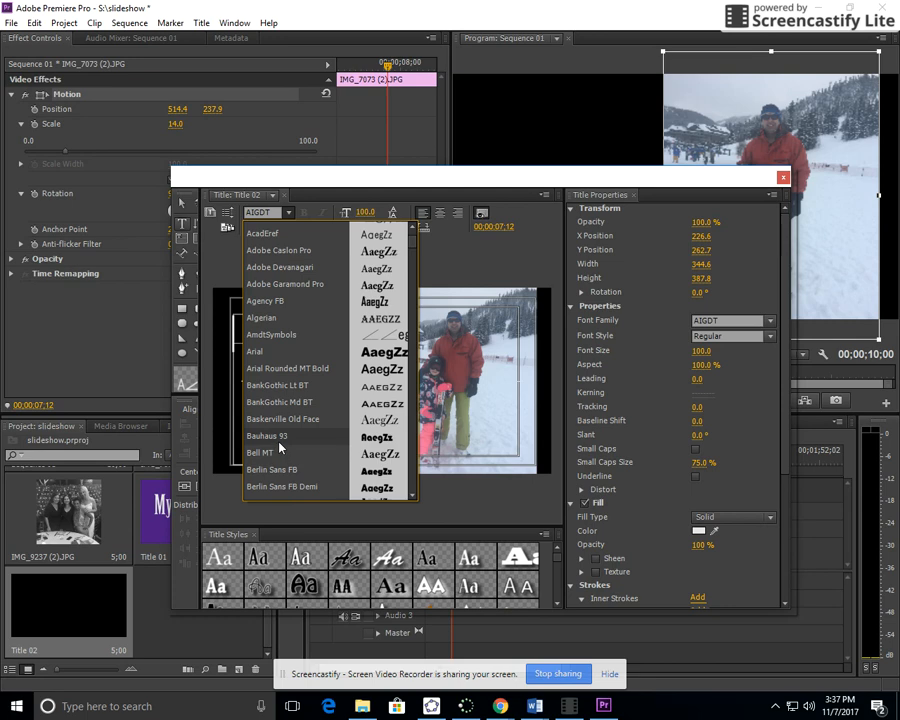
{"action": "left_click", "coordinate": [270, 452]}
Enter "Colorado" with "December 2016" beneath it in Title 02 and close the title editor
{"action": "left_click", "coordinate": [235, 334]}
{"action": "type", "text": "Colorado"}
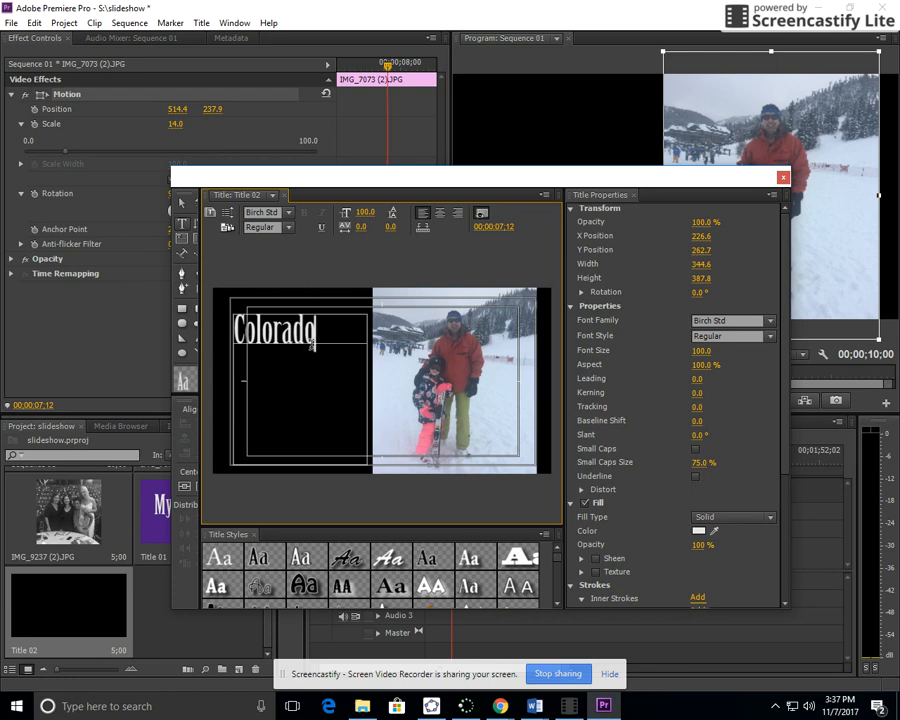
{"action": "key", "text": "Return"}
{"action": "type", "text": "December 20"}
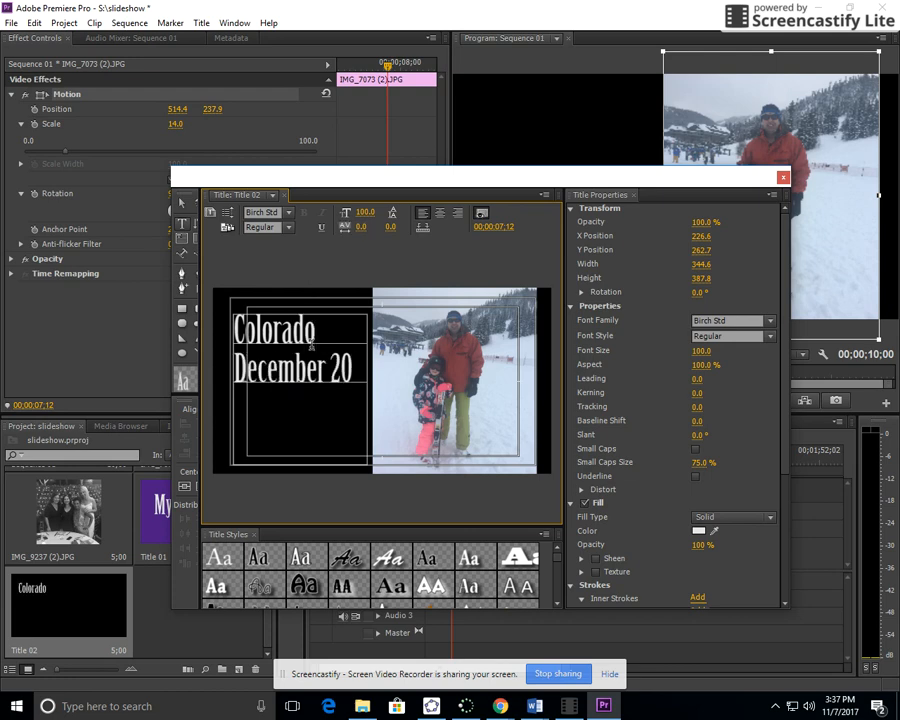
{"action": "type", "text": "16"}
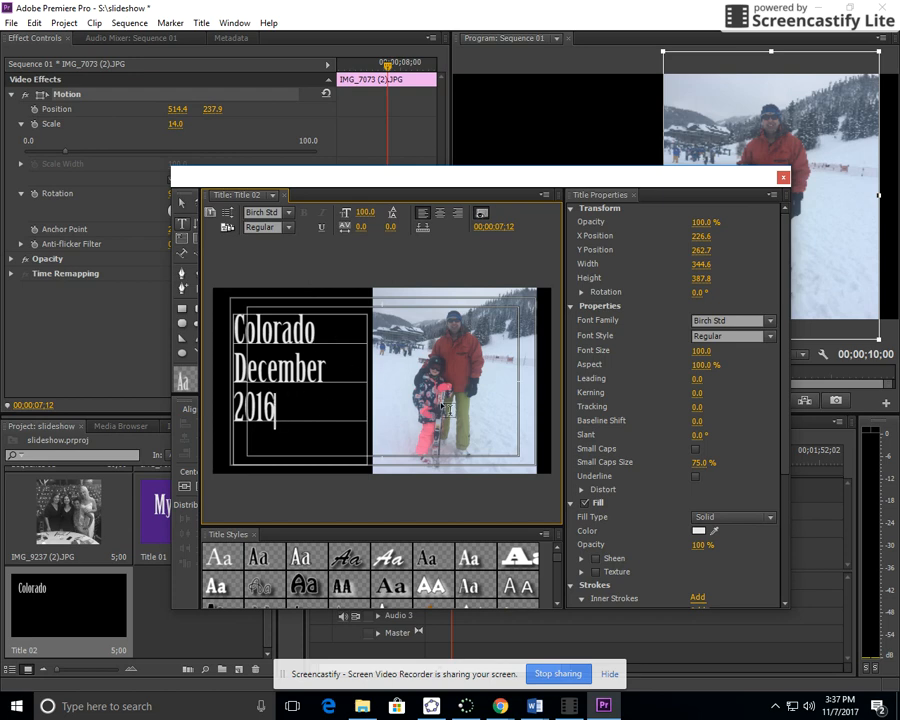
{"action": "left_click", "coordinate": [783, 177]}
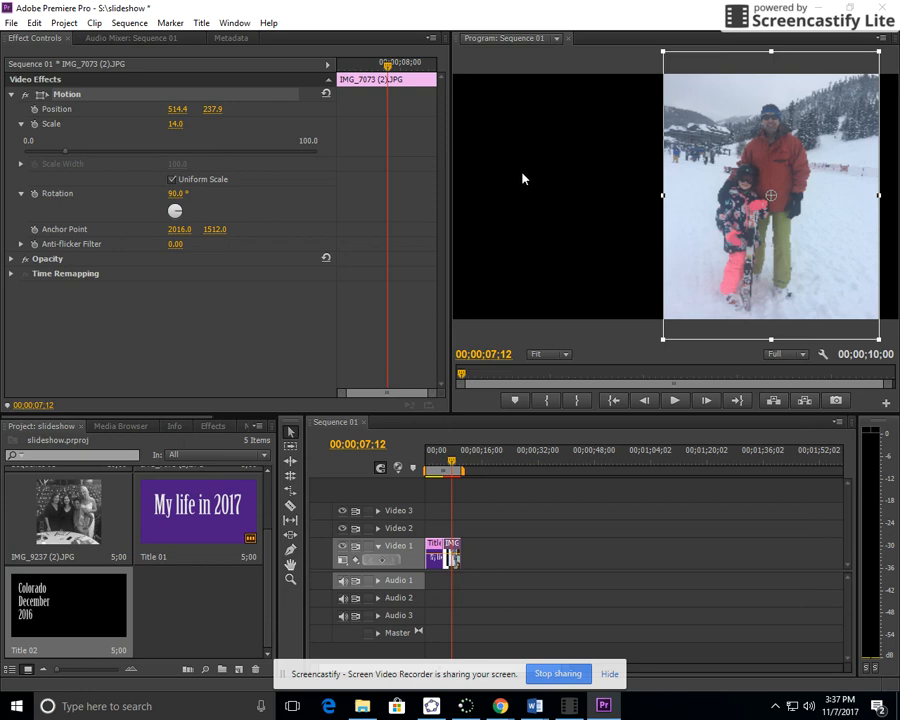
Place Title 02 on the Video 2 track above the IMG_7073 (2).JPG clip and play the sequence from the start
{"action": "left_click_drag", "start_coordinate": [43, 606], "coordinate": [452, 530]}
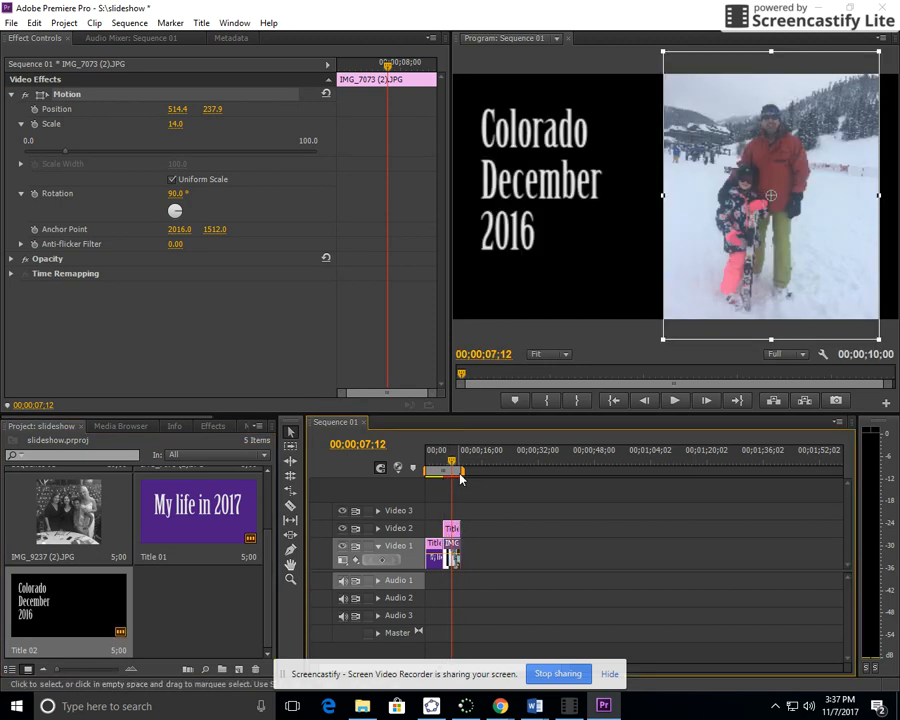
{"action": "key", "text": "Home"}
{"action": "left_click", "coordinate": [674, 399]}
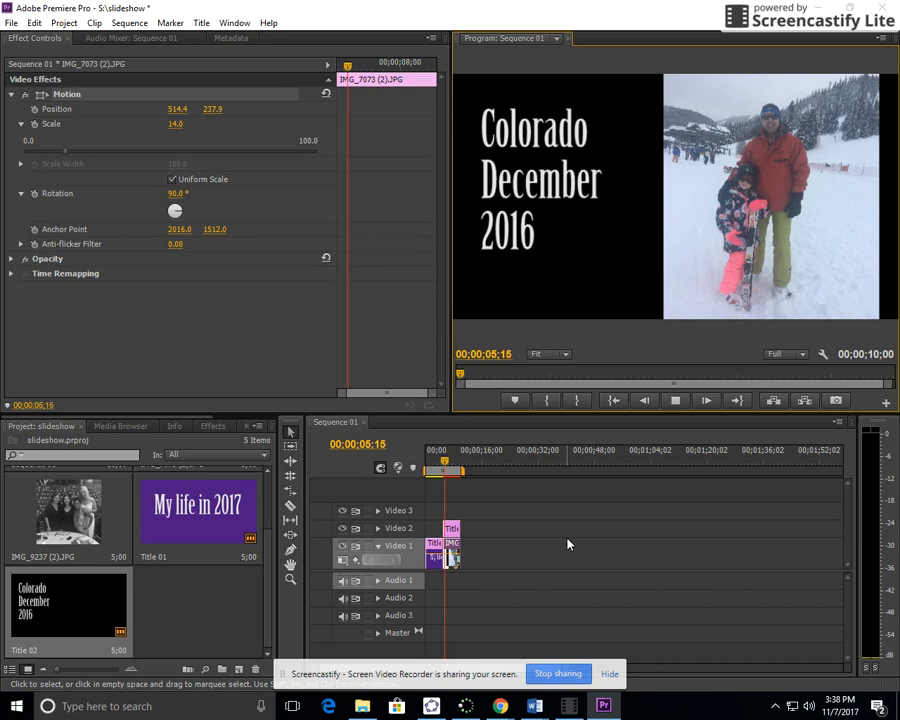
Add IMG_9237 (2).JPG to the Video 1 track directly after the IMG_7073 (2).JPG clip
{"action": "left_click_drag", "start_coordinate": [445, 587], "coordinate": [471, 558]}
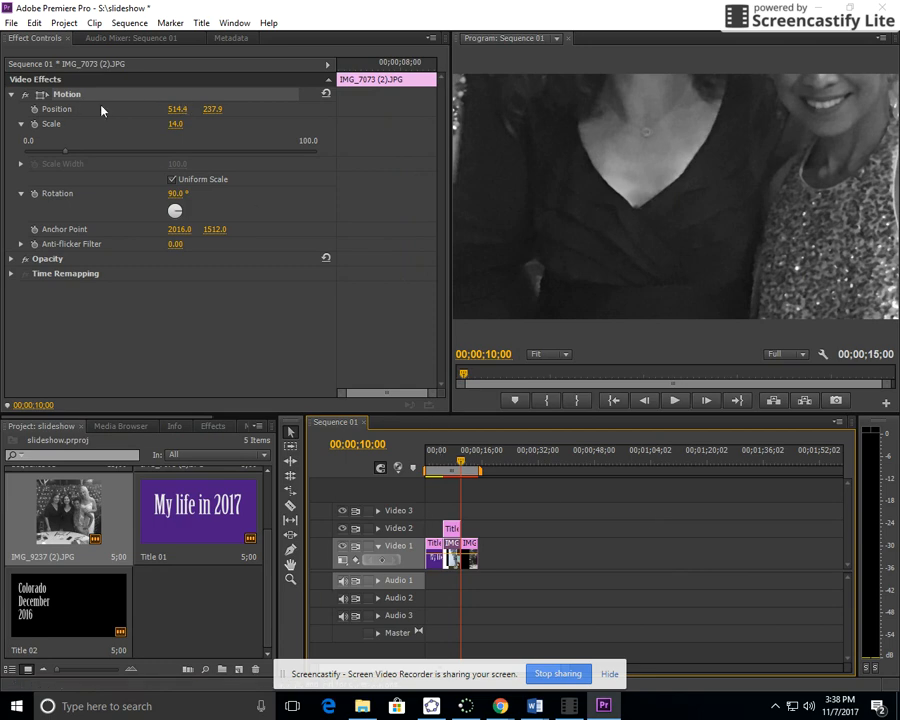
{"action": "left_click", "coordinate": [463, 576]}
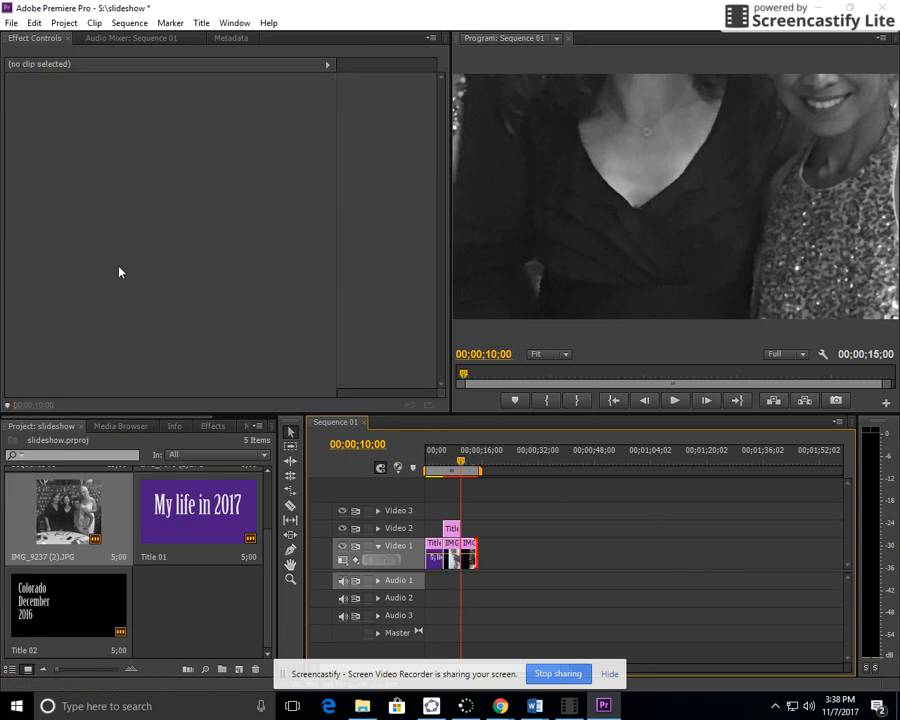
Scale the IMG_9237 (2).JPG clip to 21.2 and move it right in the frame to about position 455, 239
{"action": "left_click", "coordinate": [468, 553]}
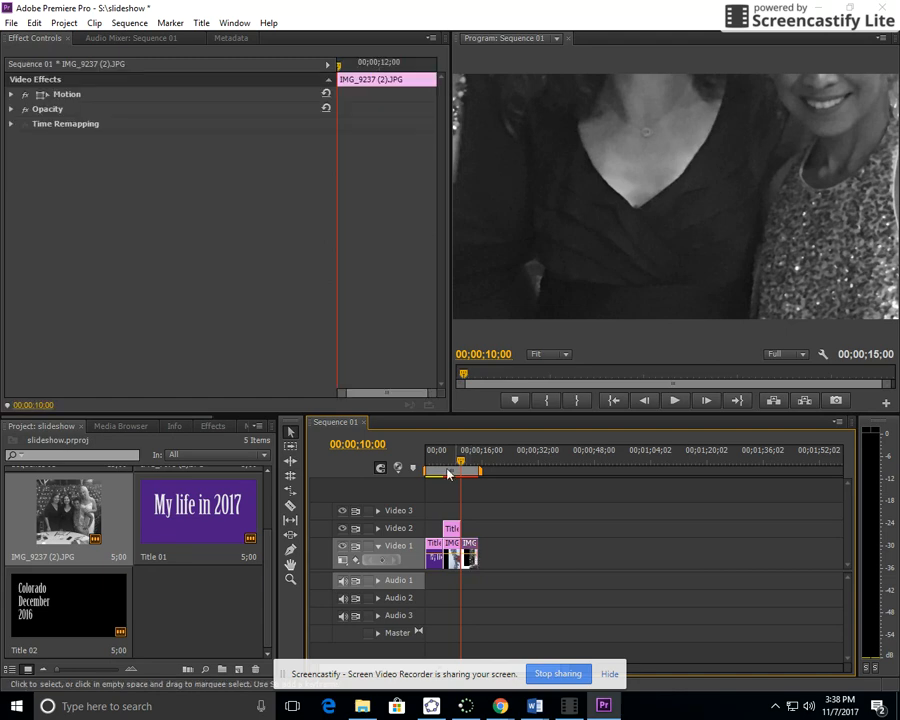
{"action": "left_click", "coordinate": [12, 94]}
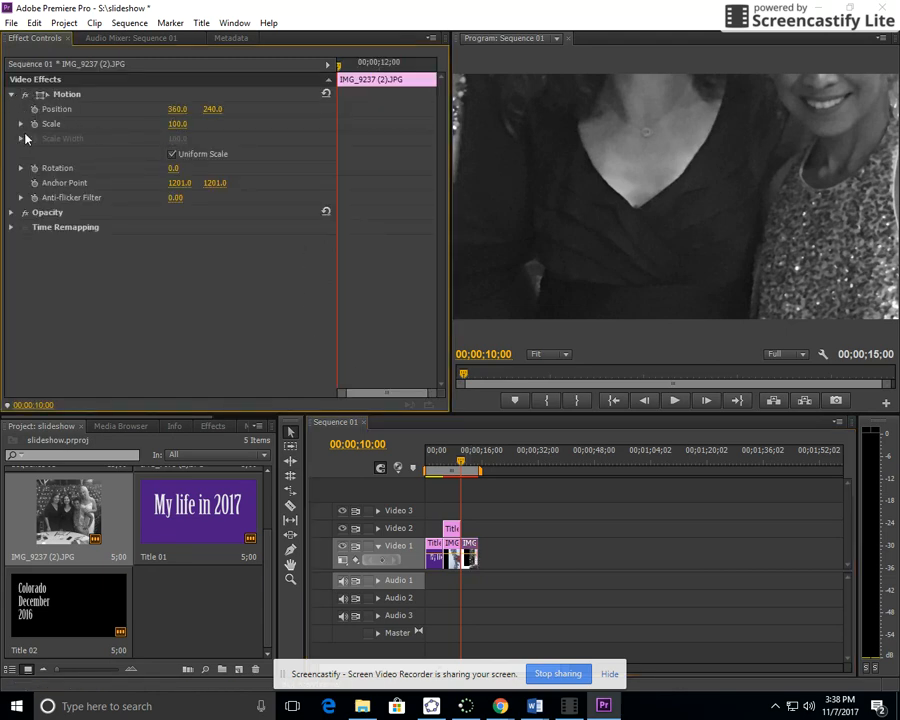
{"action": "left_click", "coordinate": [21, 124]}
{"action": "left_click_drag", "start_coordinate": [315, 157], "coordinate": [87, 165]}
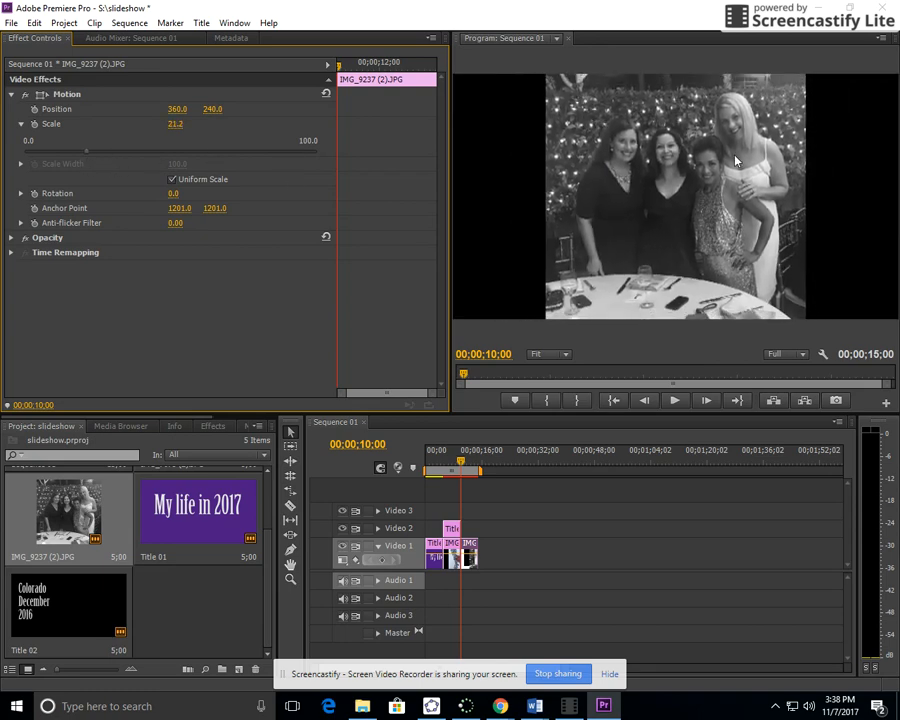
{"action": "left_click", "coordinate": [67, 94]}
{"action": "left_click_drag", "start_coordinate": [672, 174], "coordinate": [732, 173]}
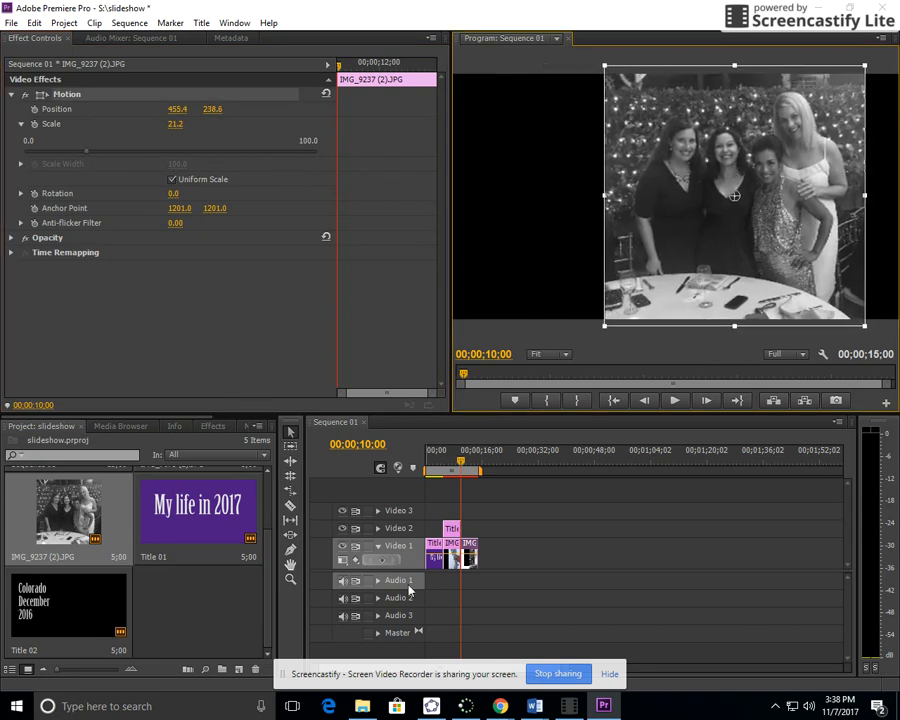